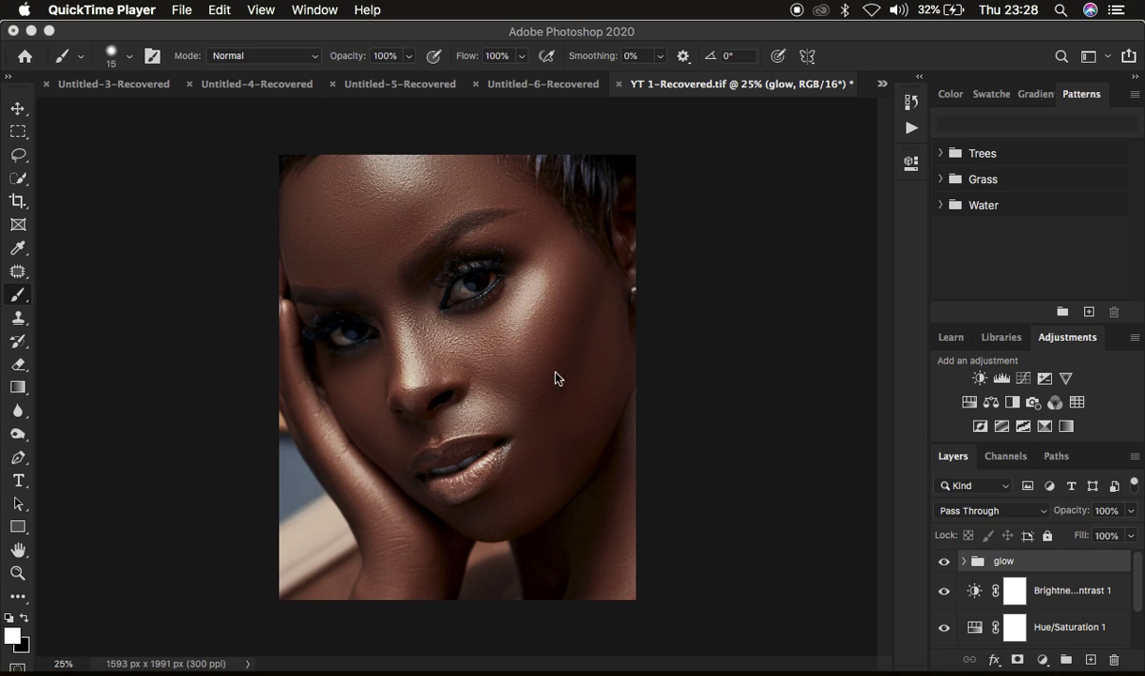
- Compare the portrait with and without the glow group, leave it visible, and select Brightness/Contrast 1
left_click(945, 562)
left_click(945, 563)
left_click(945, 563)
left_click(945, 562)
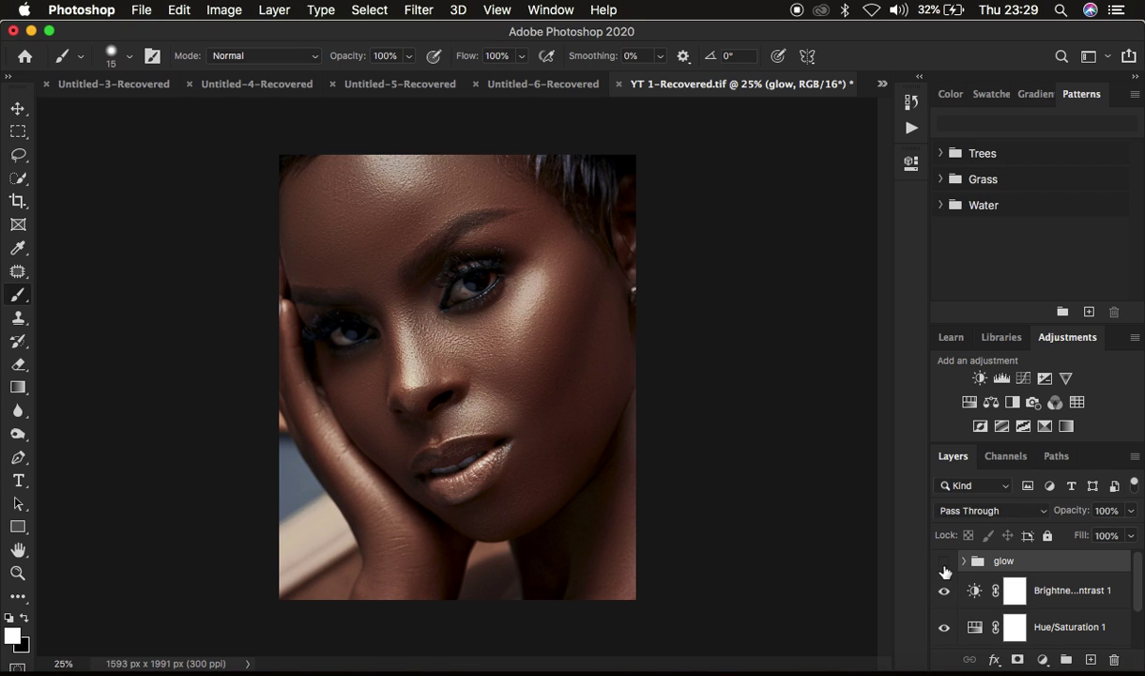
left_click(946, 567)
left_click(946, 567)
left_click(945, 567)
left_click(946, 567)
left_click(946, 567)
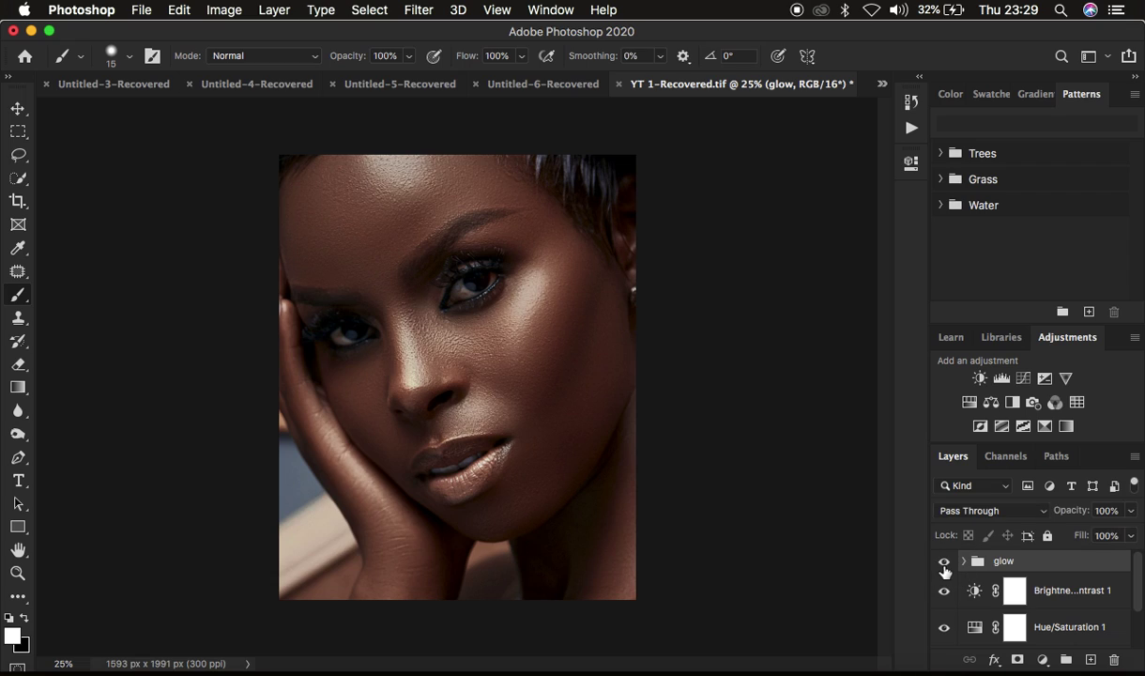
scroll(1033, 568, "down", 1)
left_click(1033, 568)
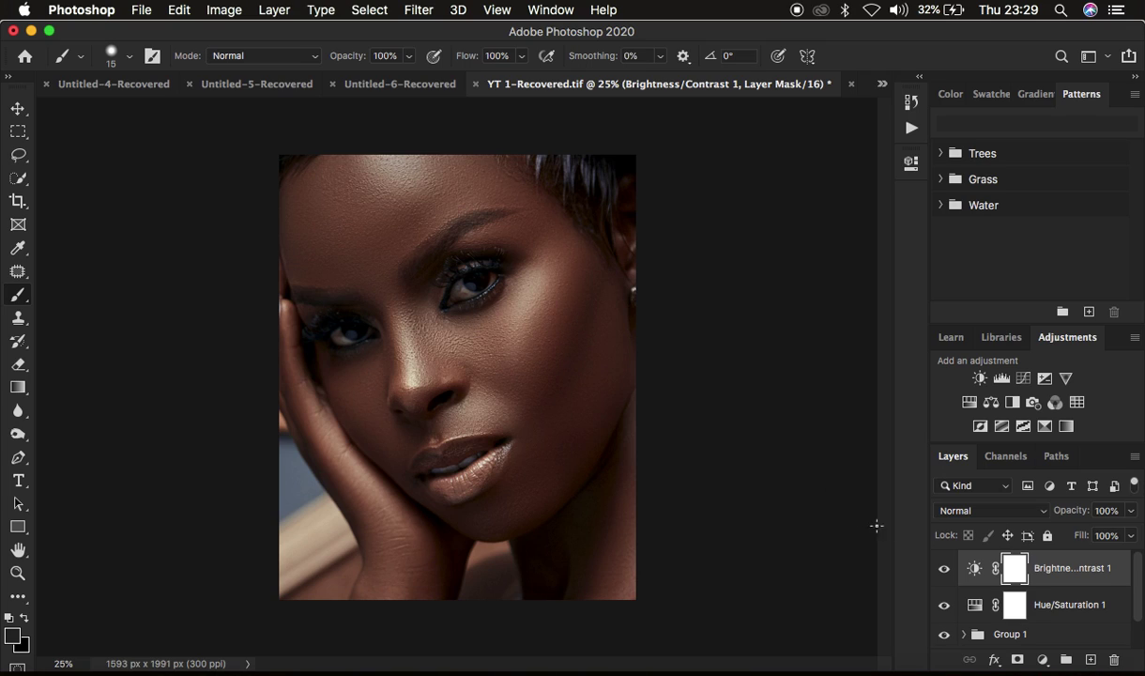
- Add a Curves adjustment layer above Brightness/Contrast 1 and open Select > Color Range
left_click(1042, 660)
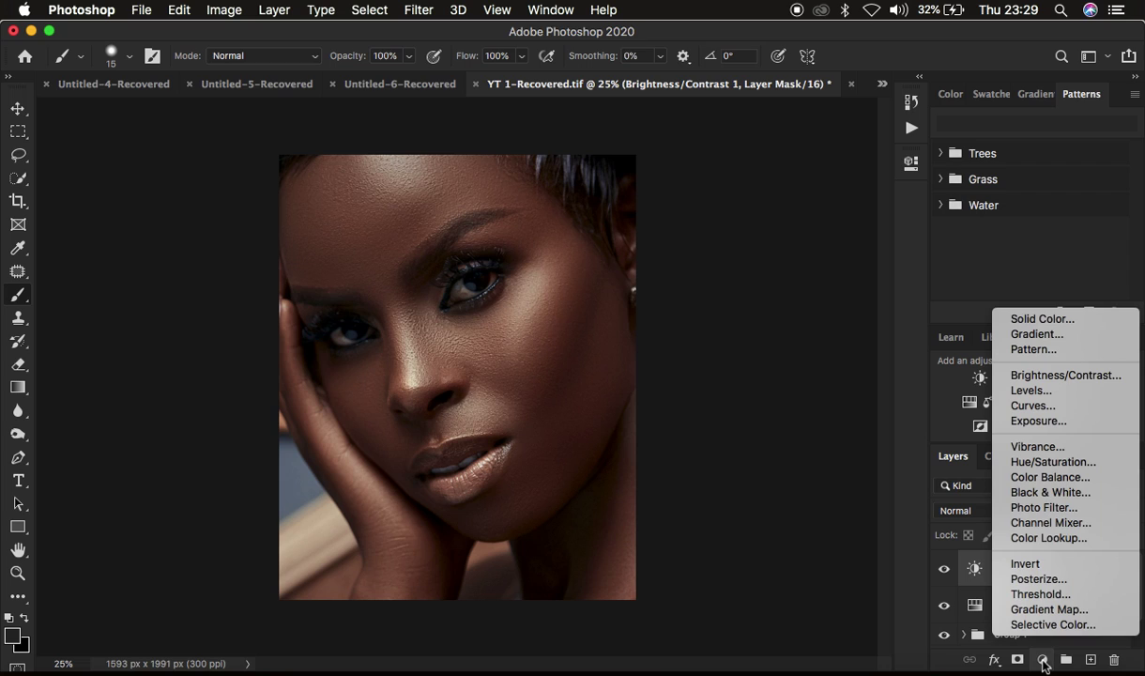
key("Escape")
left_click(1024, 379)
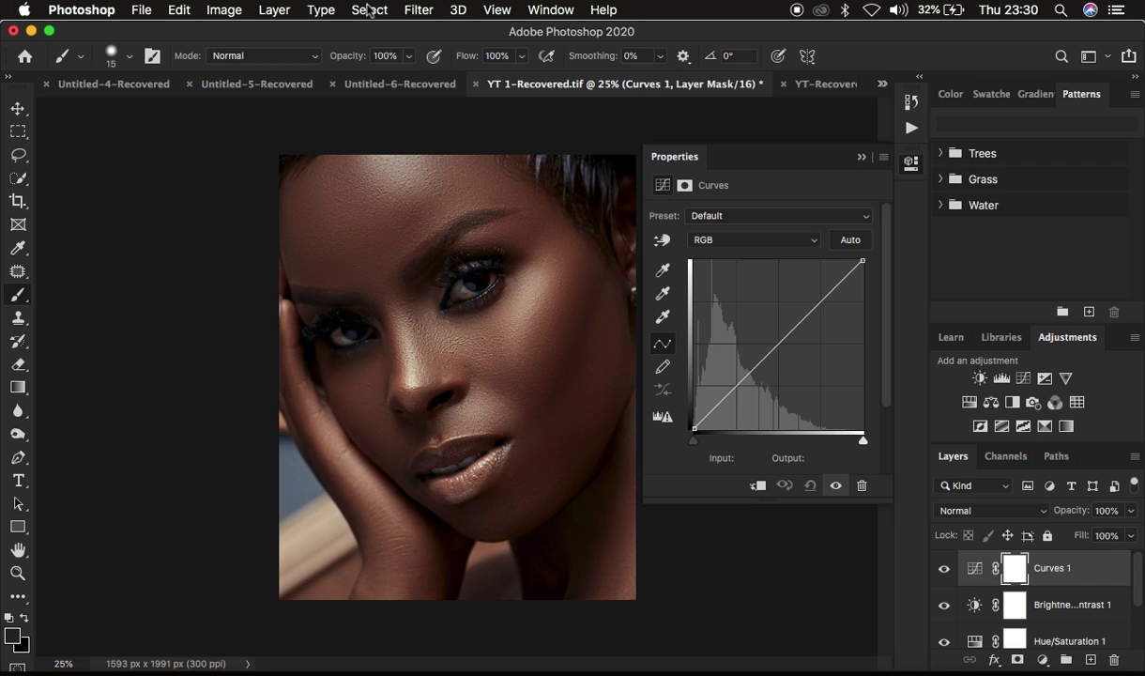
left_click(369, 10)
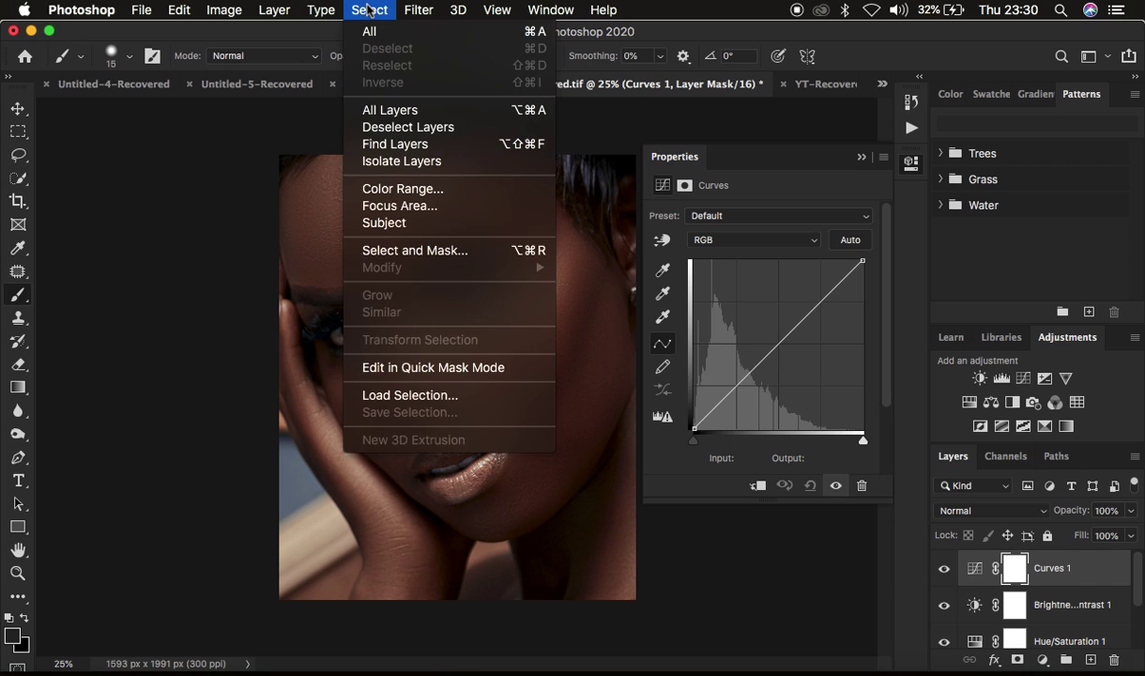
left_click(410, 192)
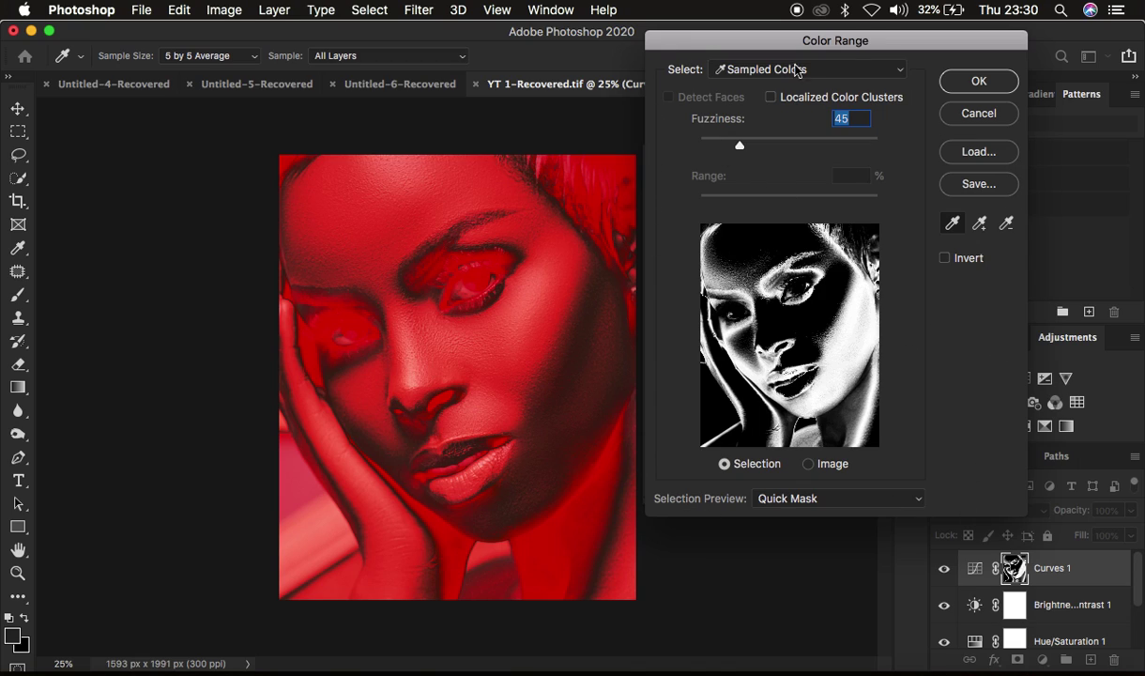
- Keep Sampled Colors with a Quick Mask preview and sample the cheek highlight colour
left_click_drag(802, 45, 804, 75)
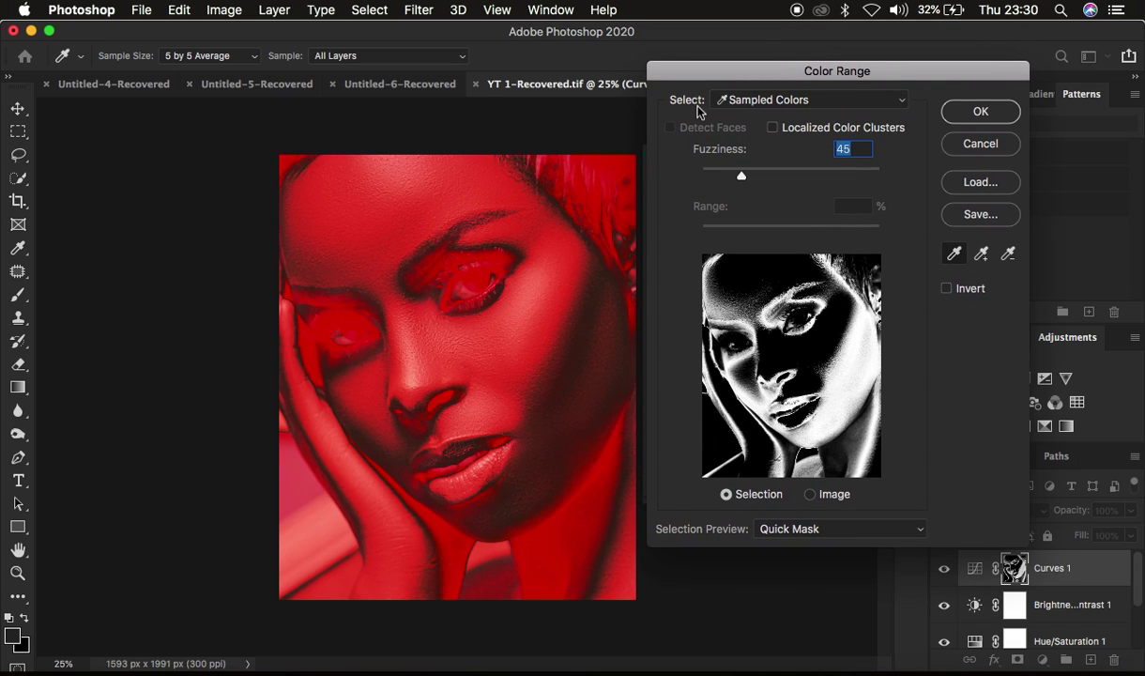
left_click(757, 102)
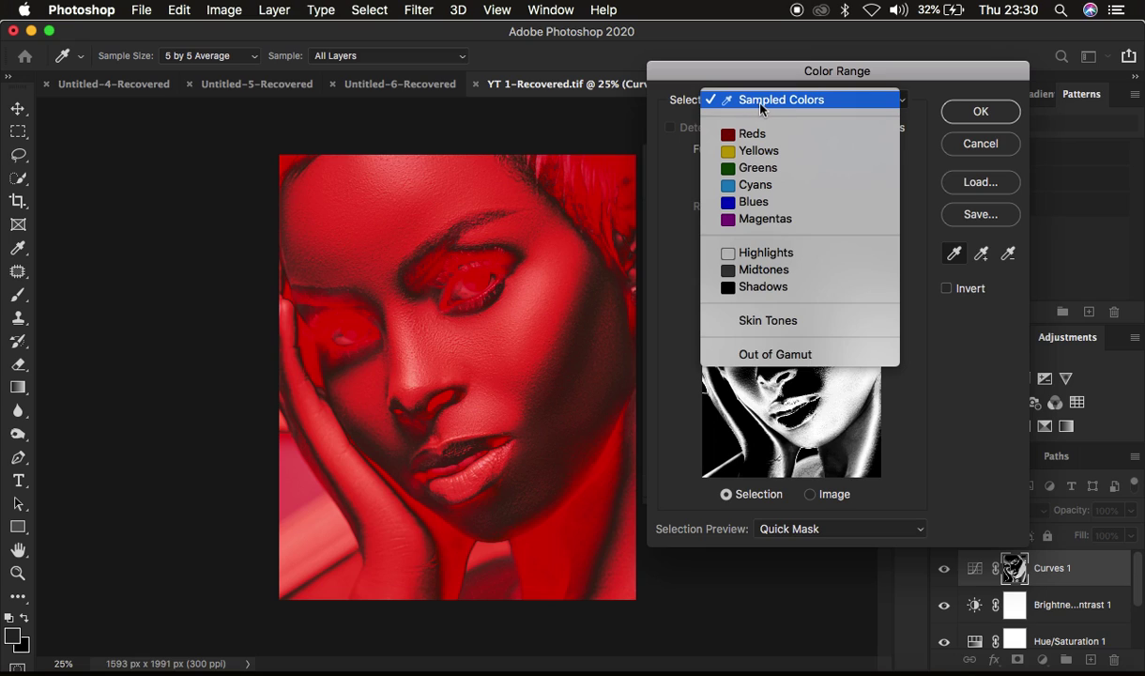
left_click(756, 108)
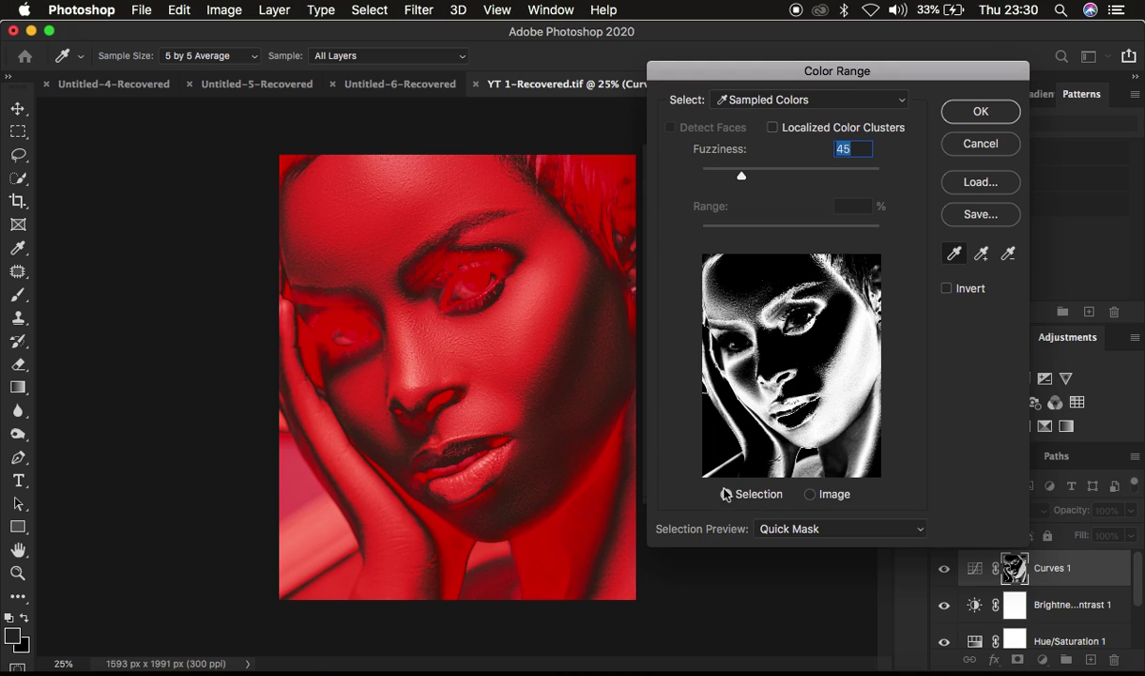
left_click(794, 530)
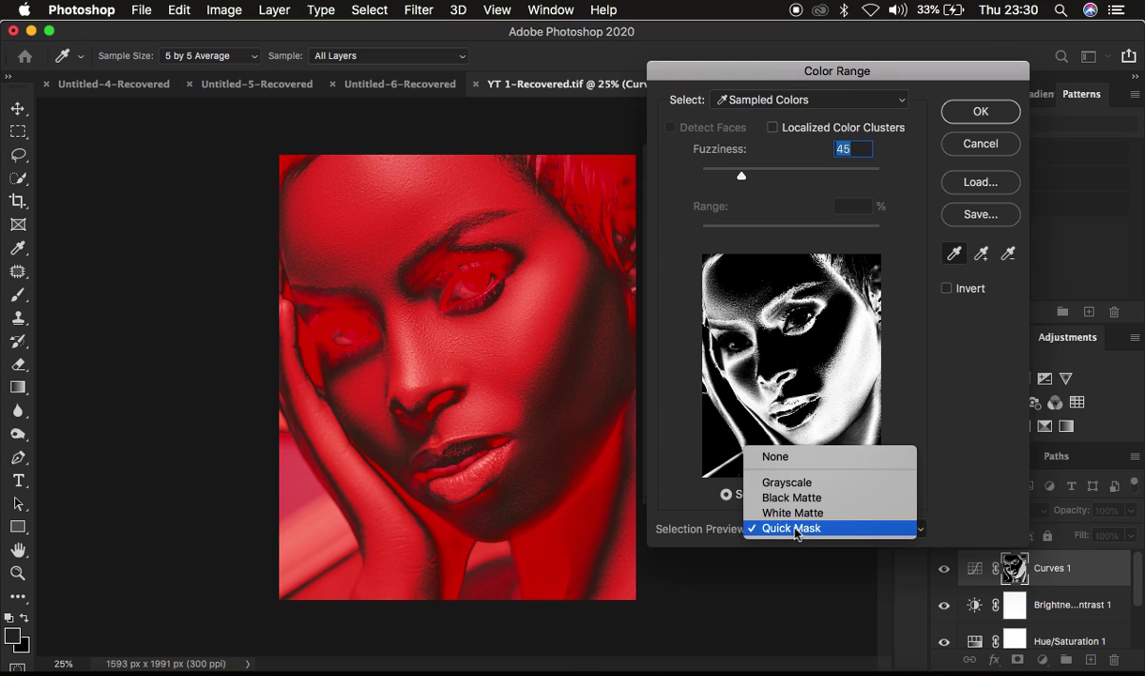
left_click(784, 536)
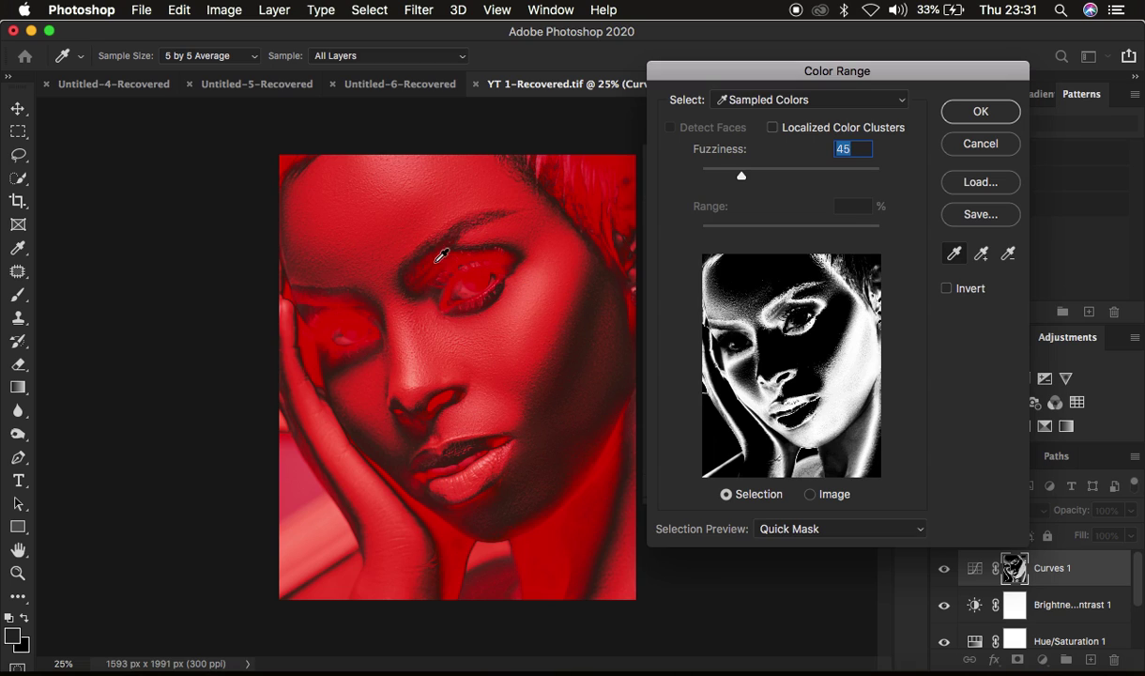
left_click(529, 306)
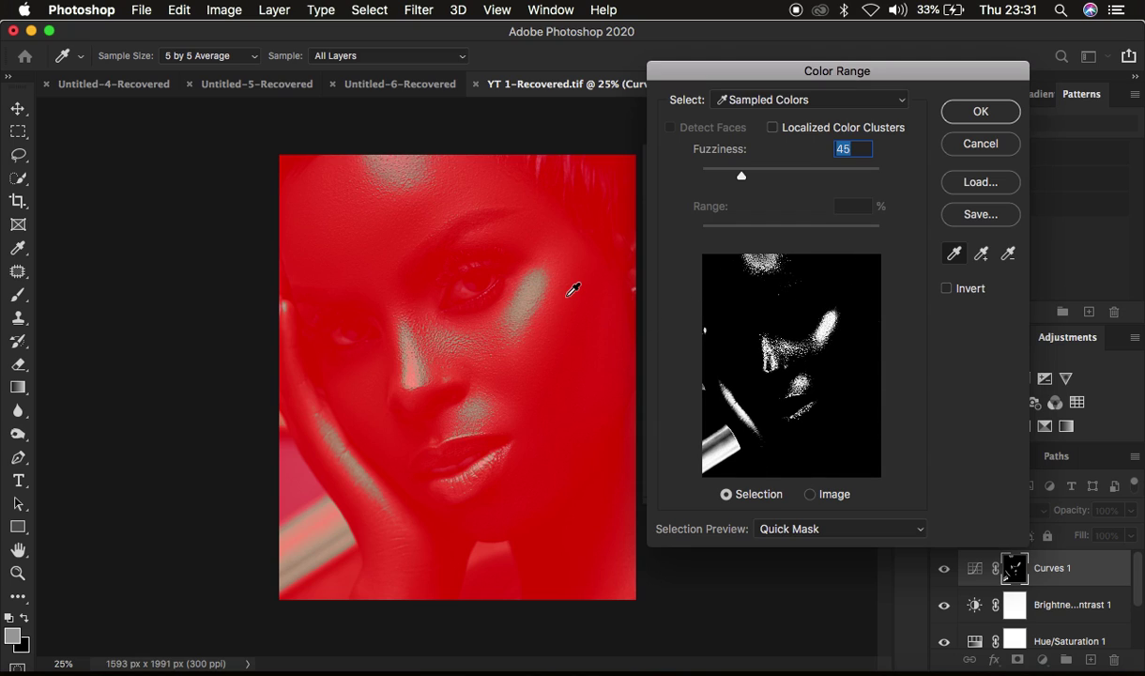
- Resample the nose and cheek highlights, settle Fuzziness at 41, and confirm the mask
left_click(410, 374)
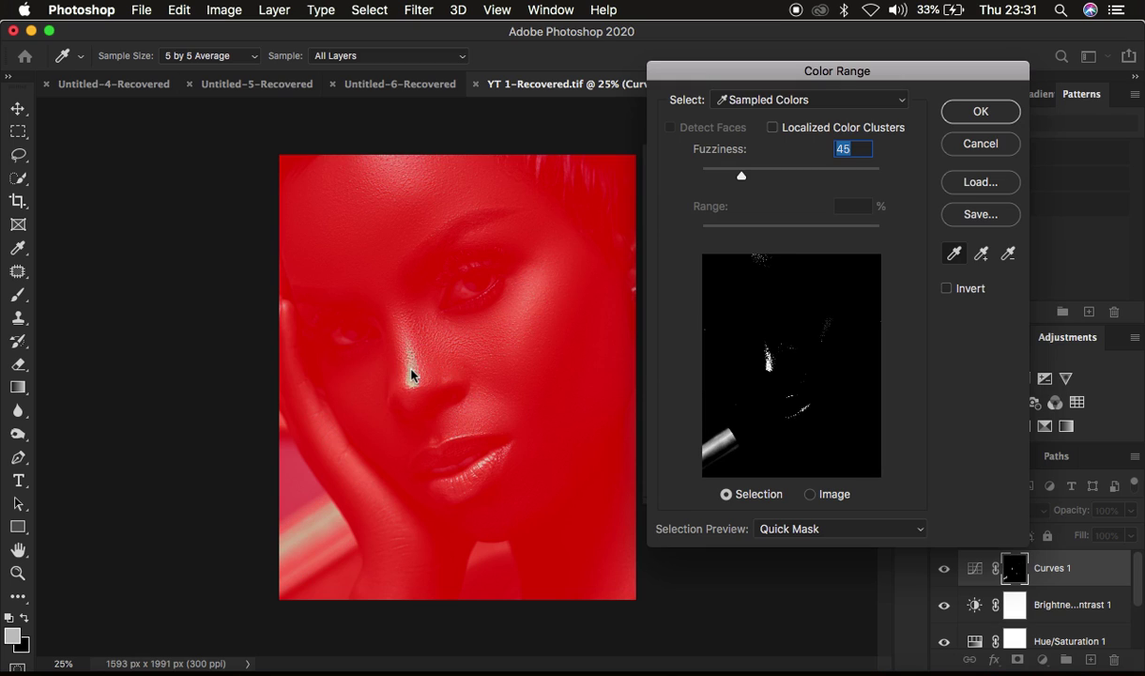
left_click(530, 311)
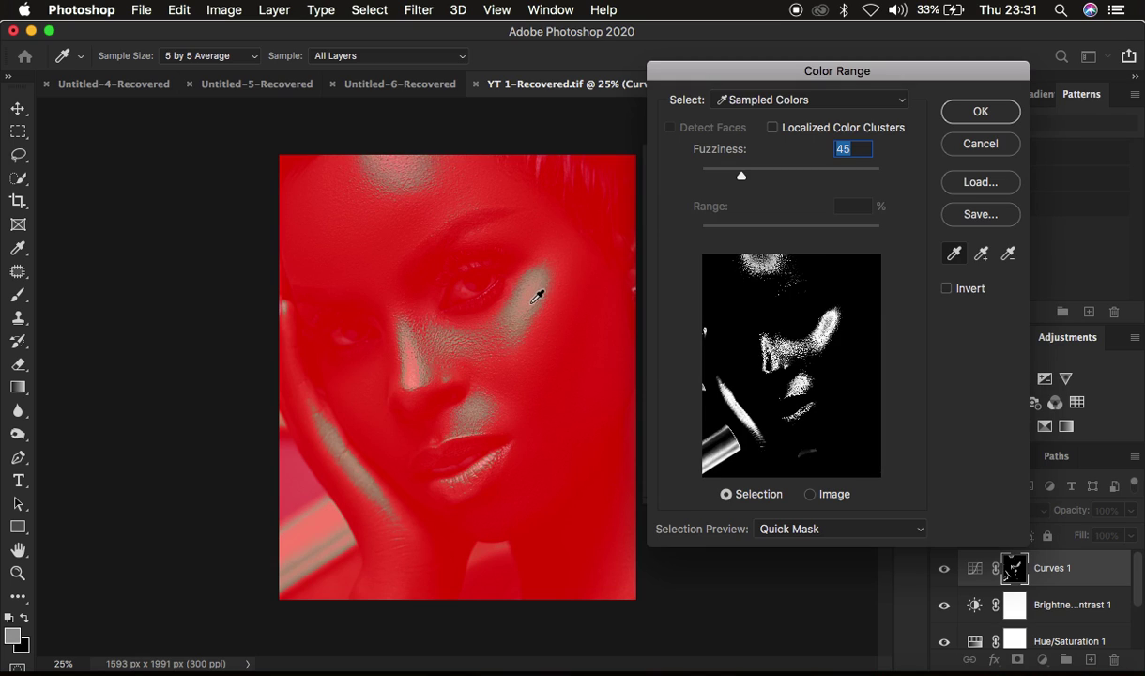
left_click(531, 305)
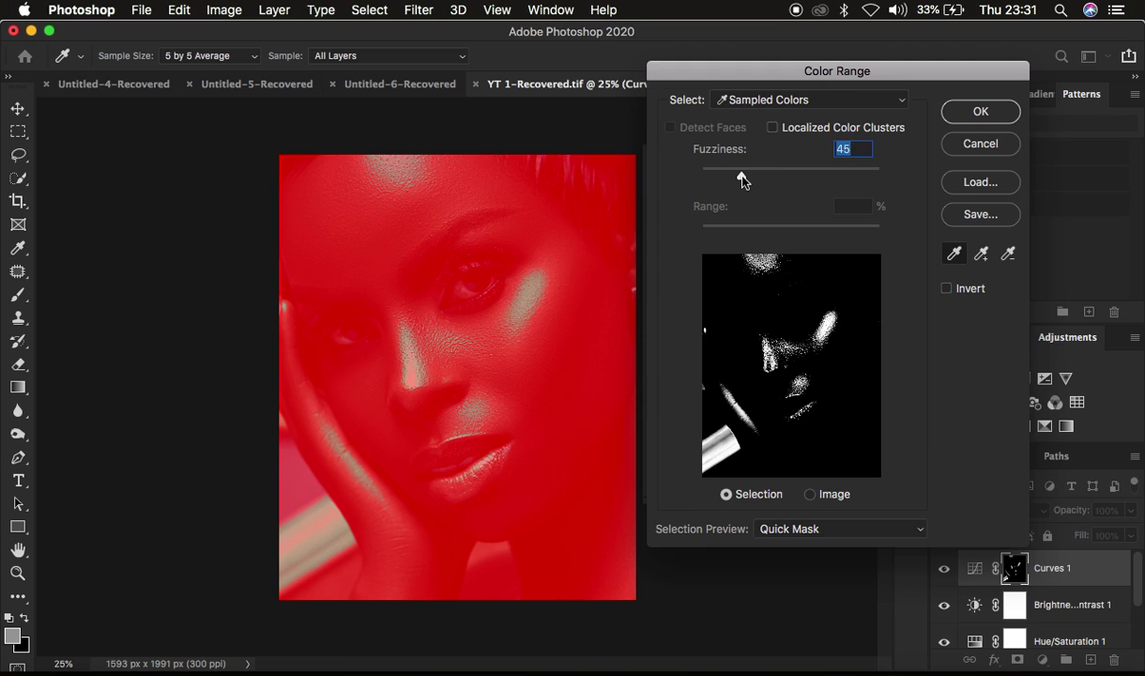
left_click_drag(743, 180, 772, 181)
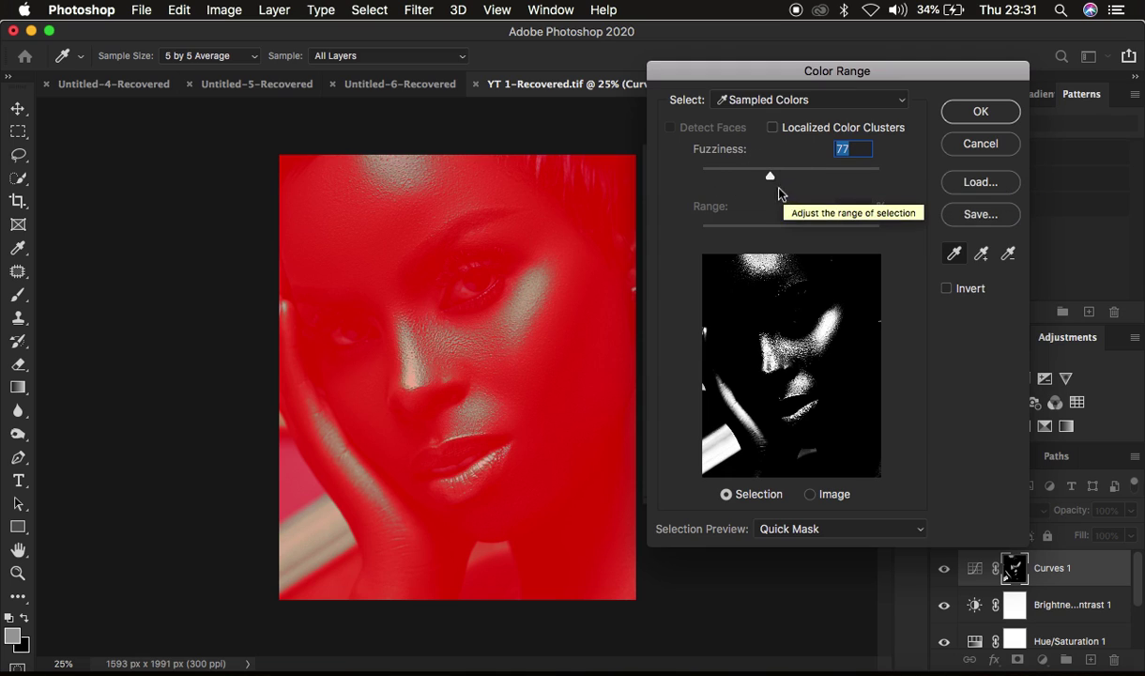
left_click_drag(771, 180, 739, 178)
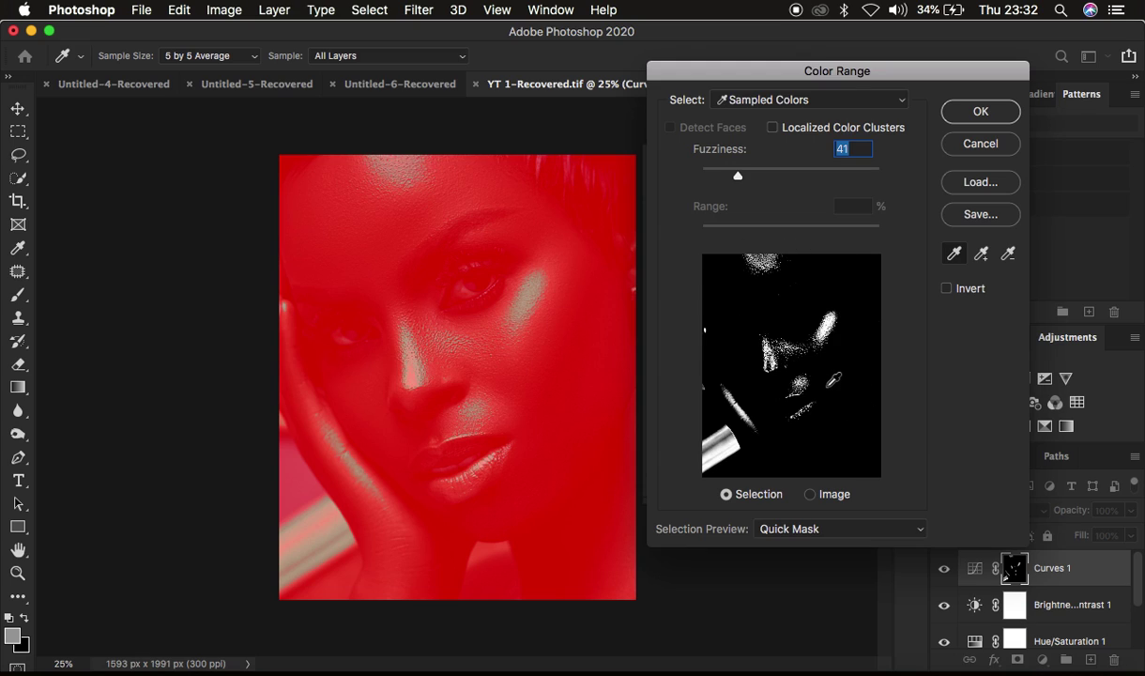
left_click(977, 114)
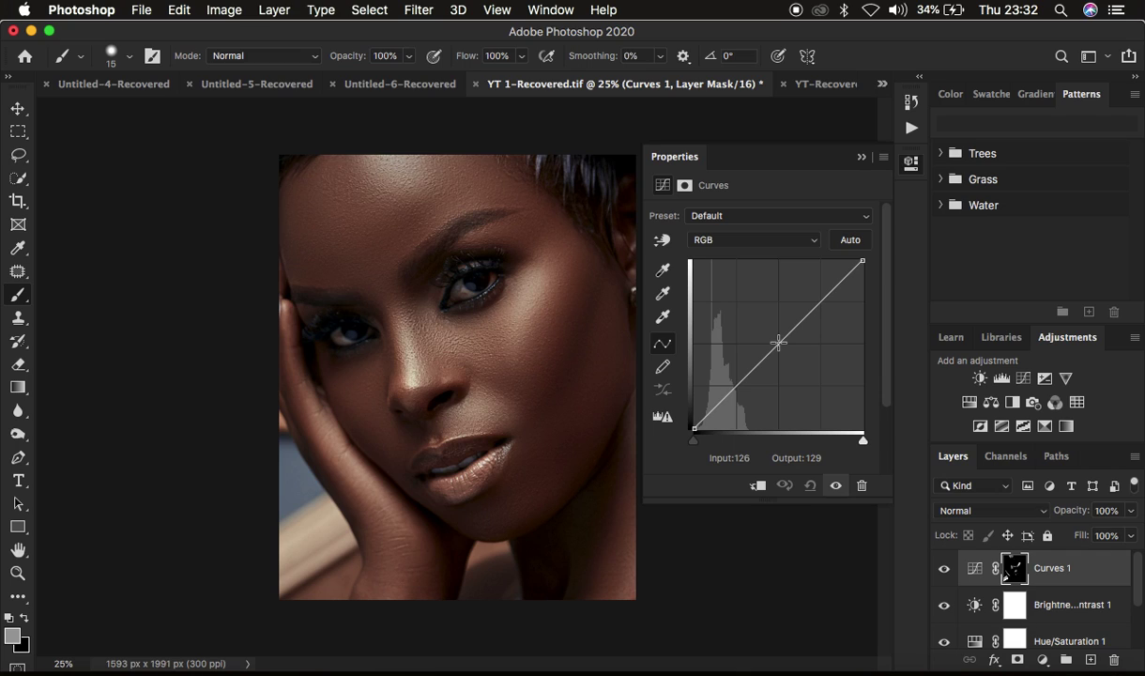
- Lift the Curves 1 RGB midpoint to Output 141 at Input 125, then compare it hidden and shown
left_click_drag(779, 342, 777, 334)
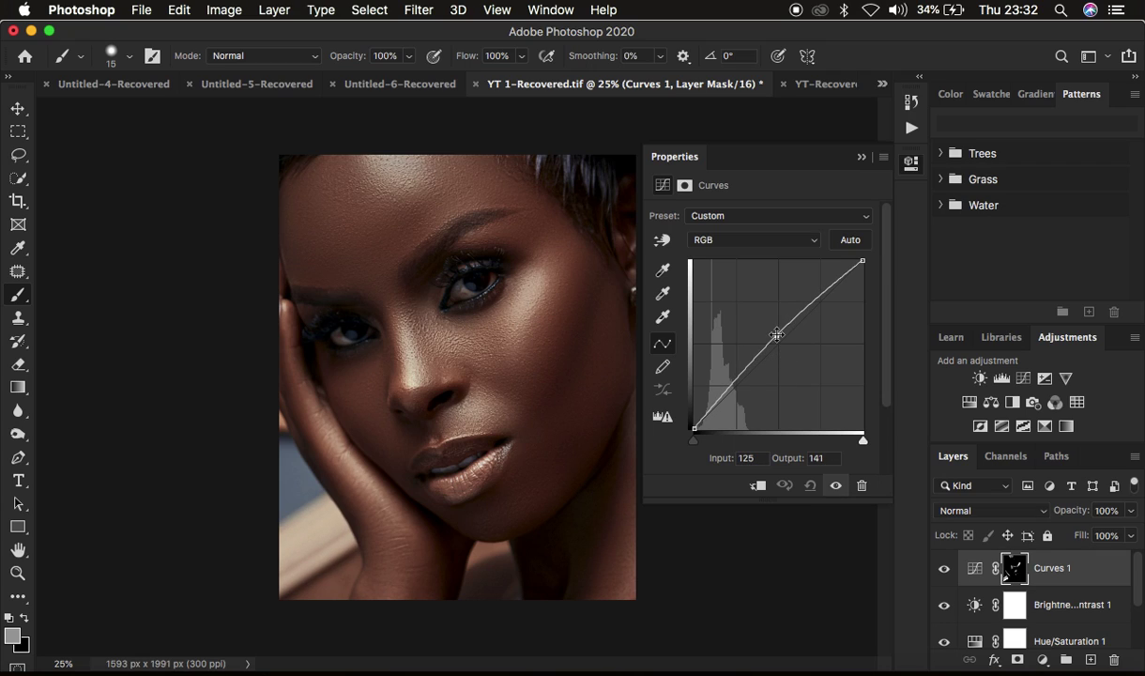
left_click(945, 569)
left_click(945, 570)
- Set Curves 1 to Linear Dodge (Add) blending and lower its opacity to 67%
left_click(1000, 509)
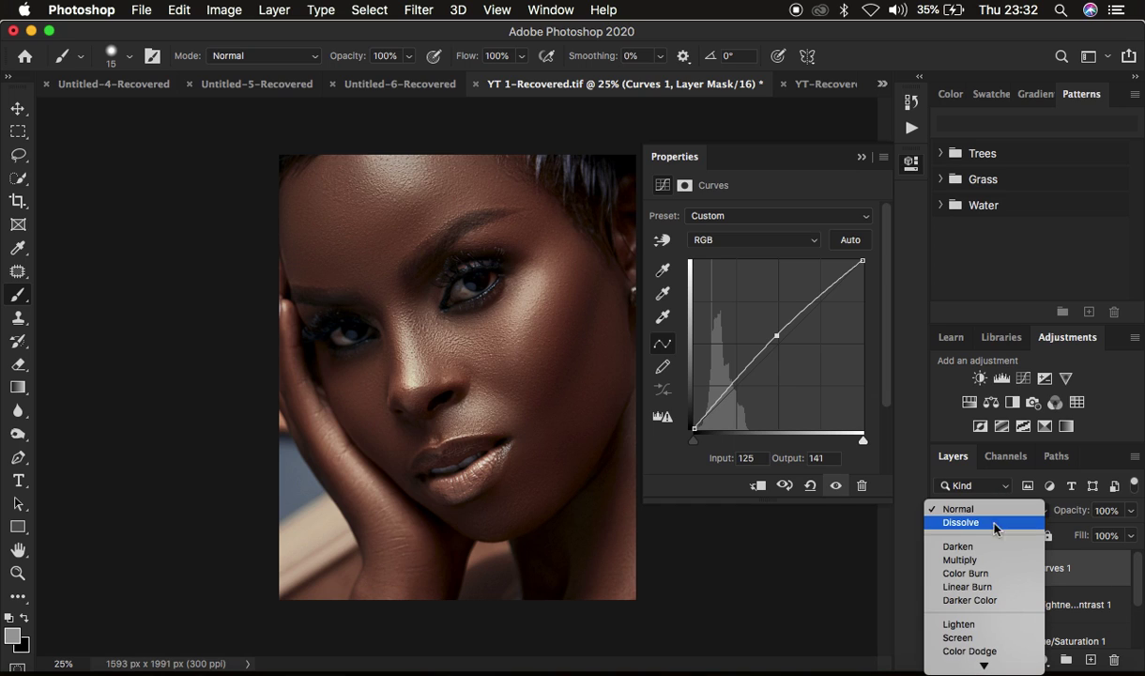
scroll(991, 563, "down", 5)
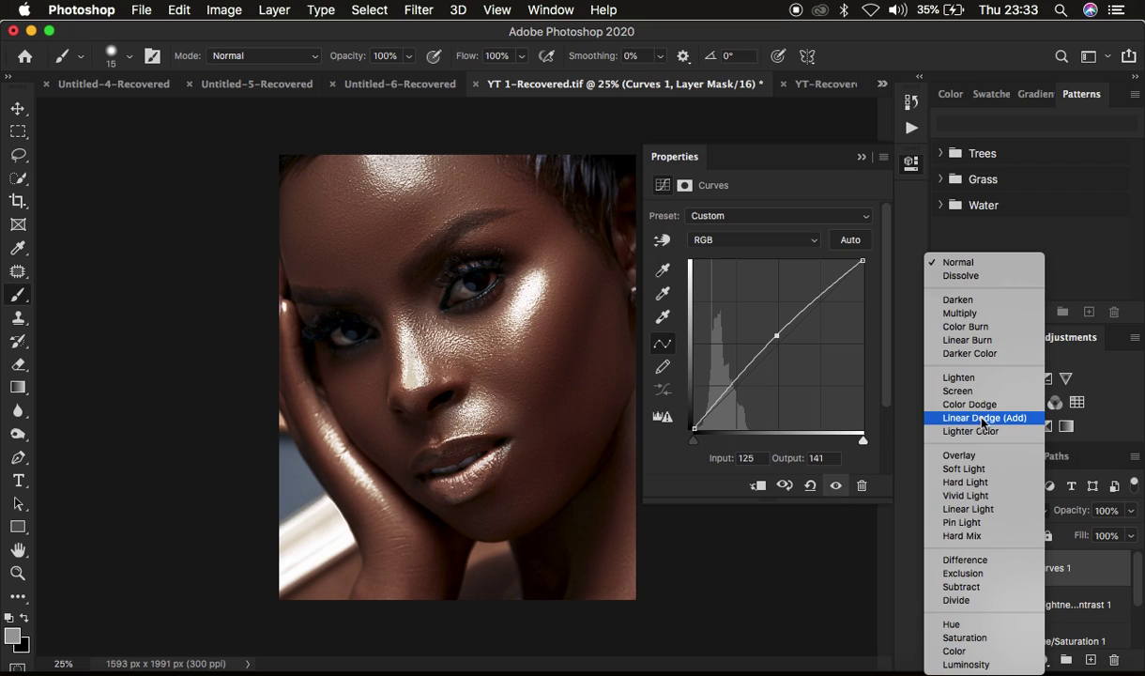
left_click(987, 418)
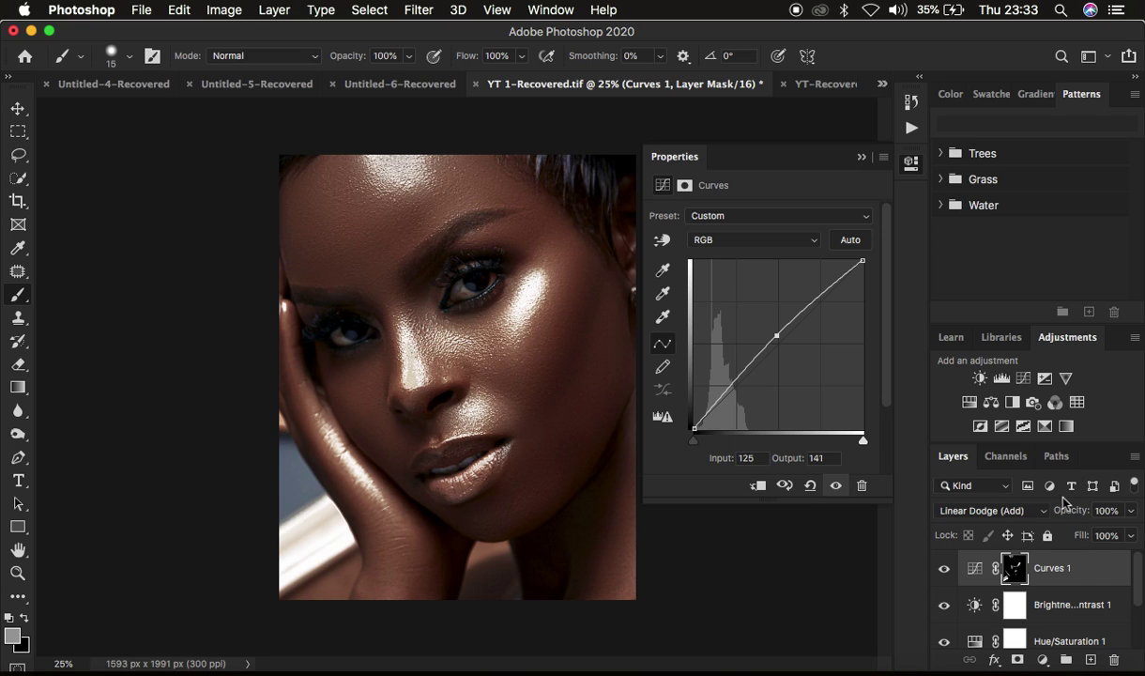
mouse_move(1070, 512)
left_mouse_down()
mouse_move(1000, 508)
mouse_move(1021, 487)
mouse_move(1067, 514)
left_mouse_up()
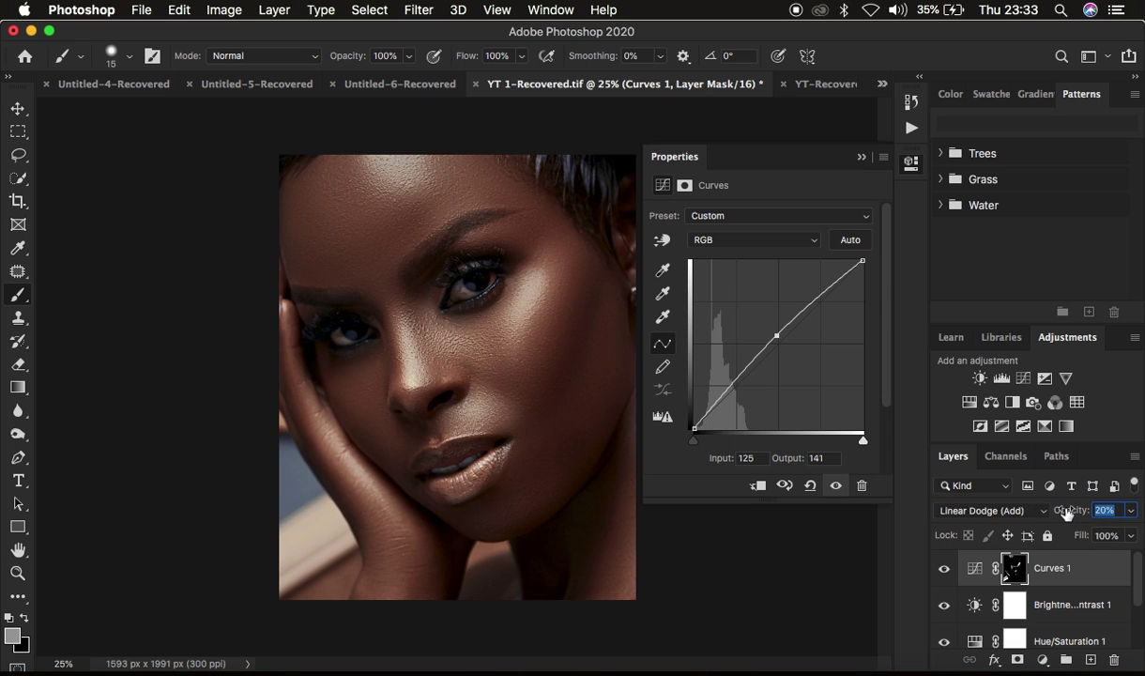
- Toggle the 20% Curves 1 glow off and on to compare, leaving it visible
left_click(944, 576)
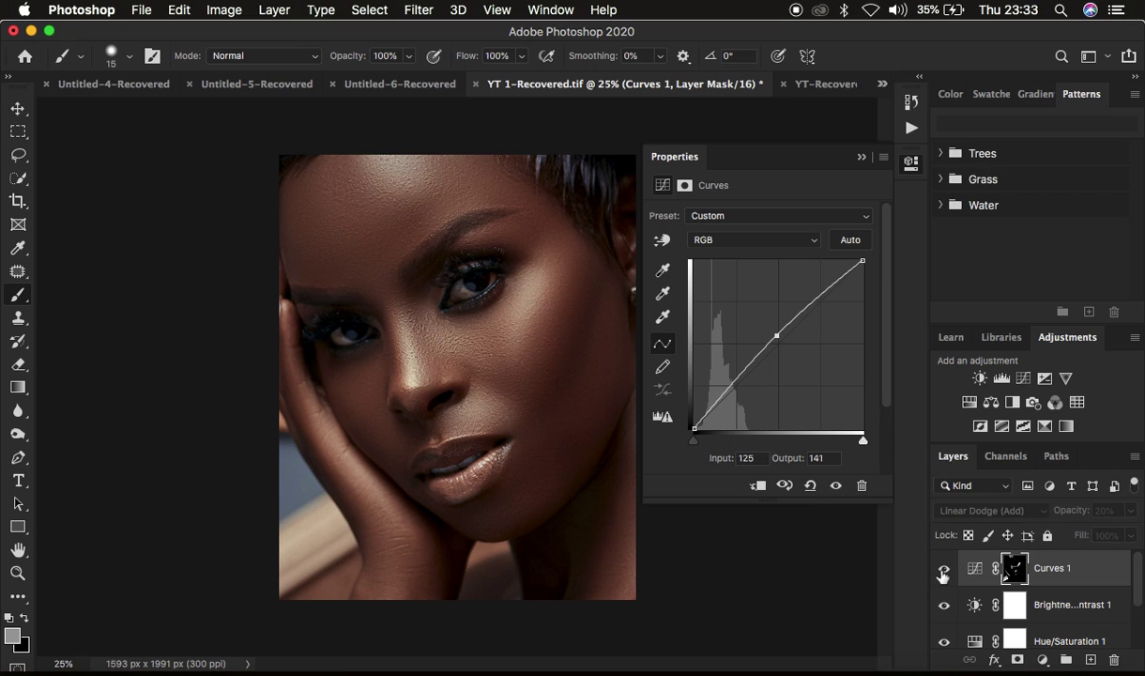
left_click(944, 577)
left_click(944, 577)
left_click(944, 576)
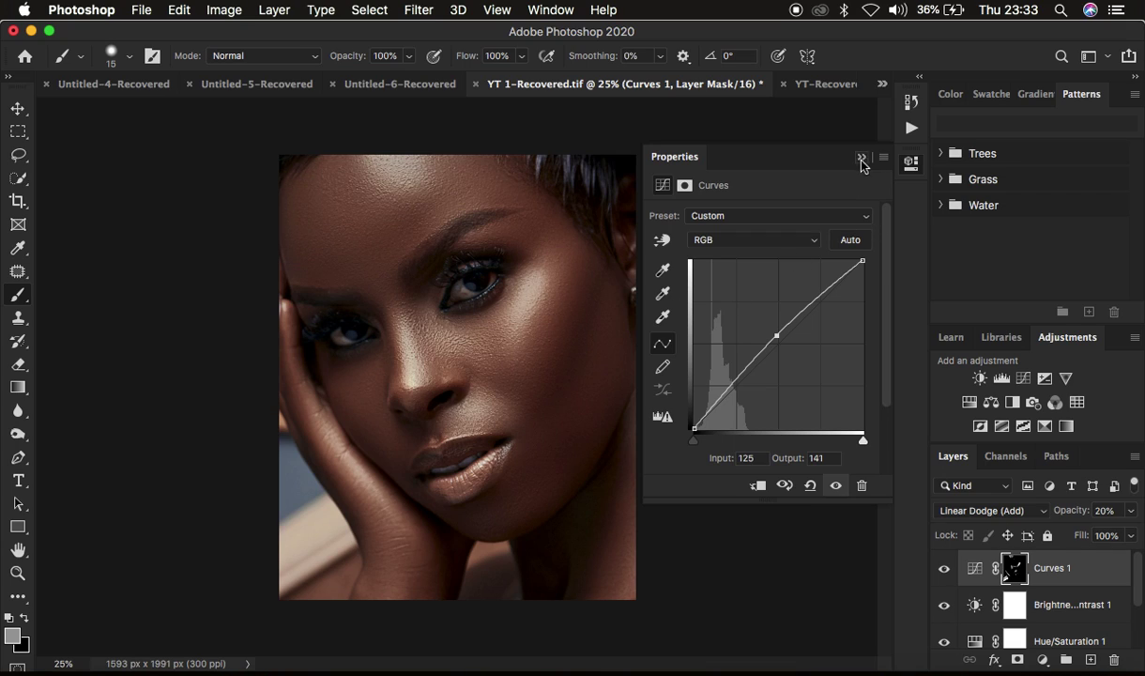
- Close the curve settings and rename the Curves 1 layer to 'highlights'
left_click(863, 162)
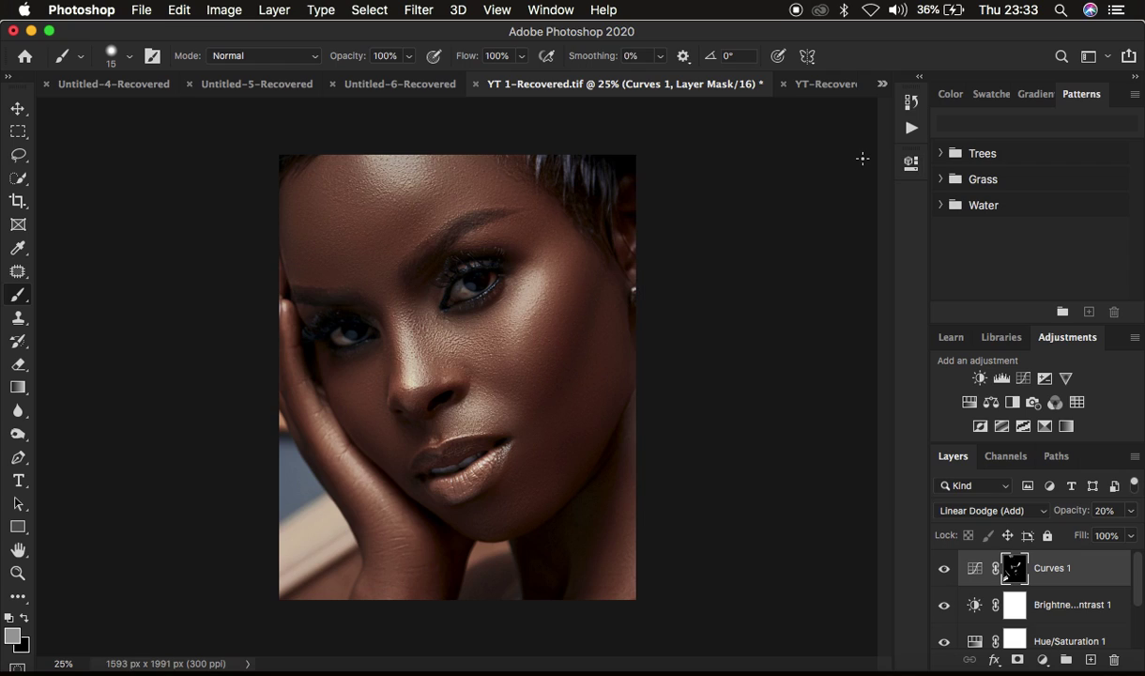
double_click(1053, 569)
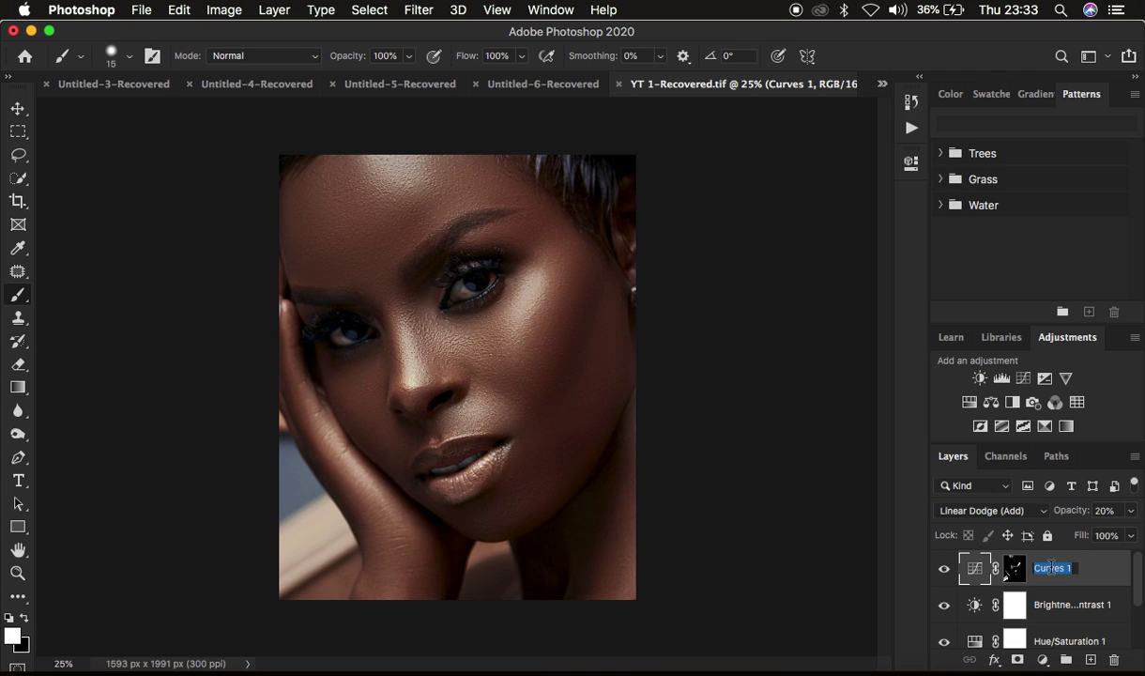
type("highlights")
key("Return")
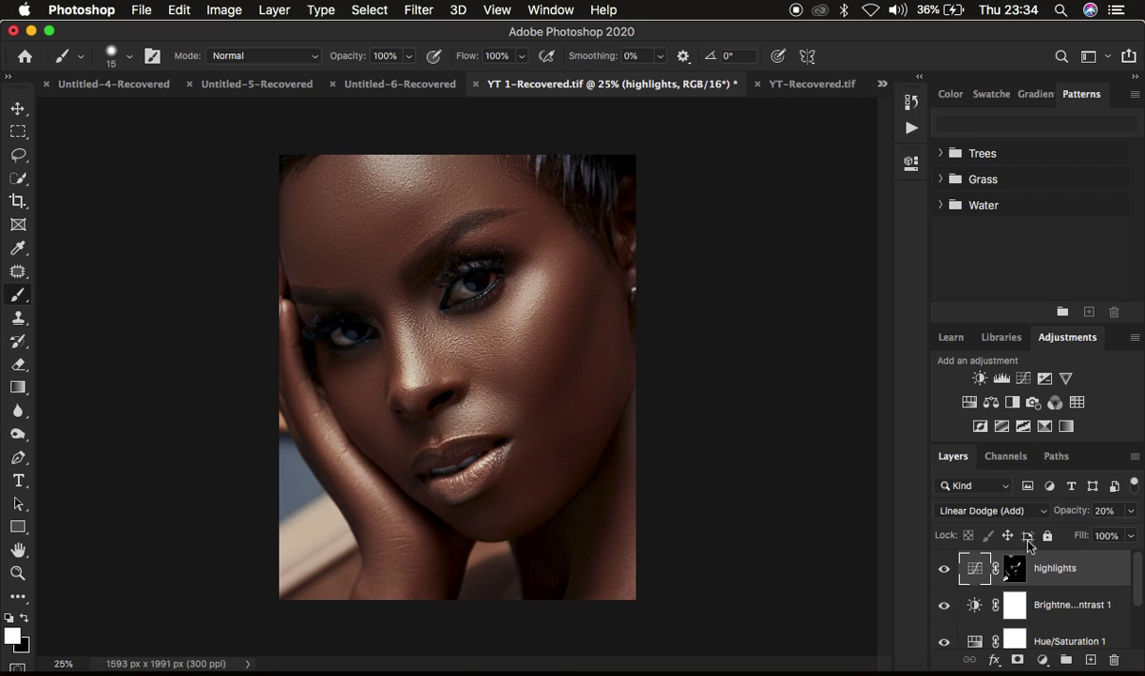
- Add a new default Curves adjustment layer above highlights
left_click(1042, 661)
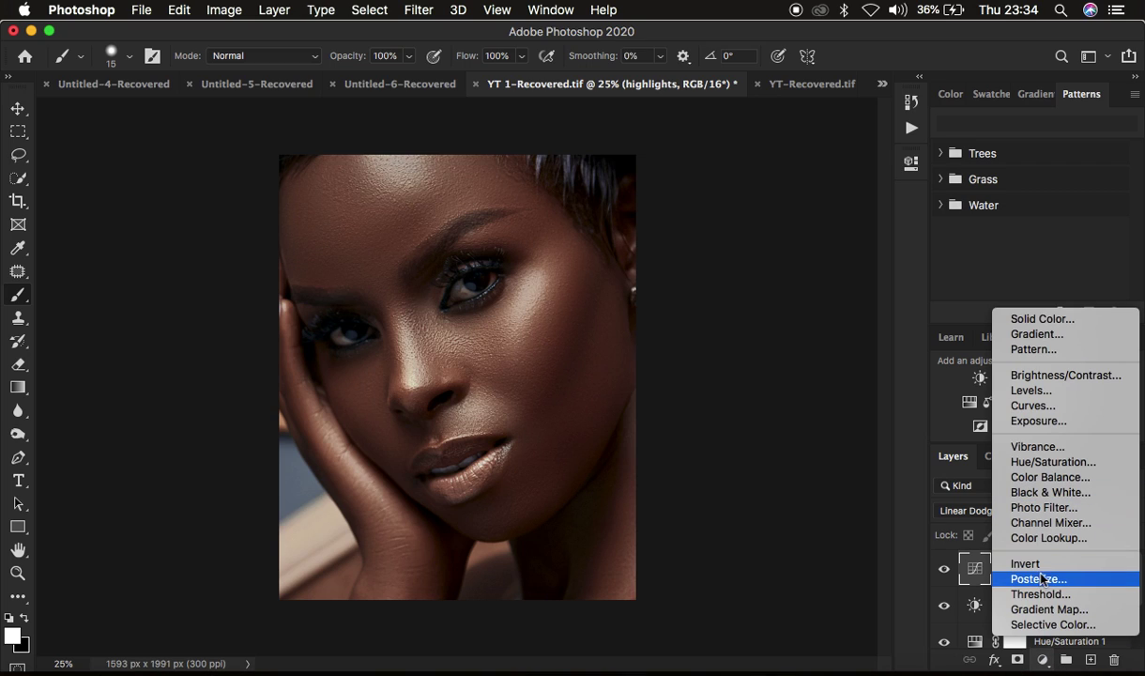
left_click(1033, 405)
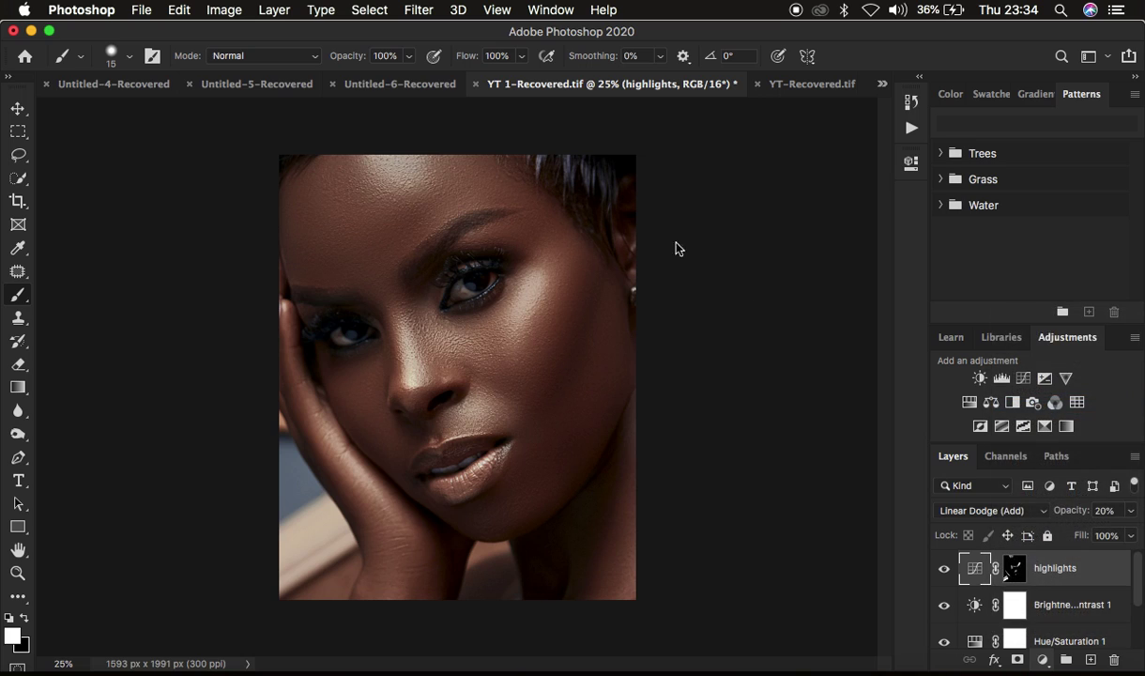
left_click(367, 10)
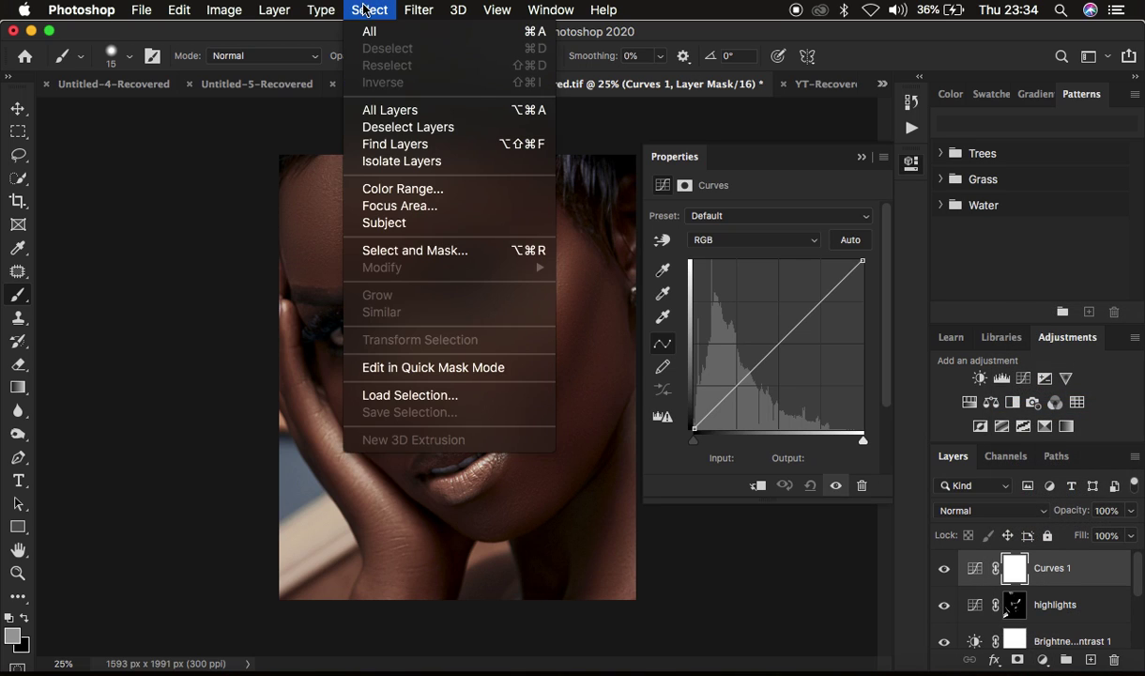
- Select the face's skin tones with Color Range at Fuzziness 31 and confirm
left_click(410, 191)
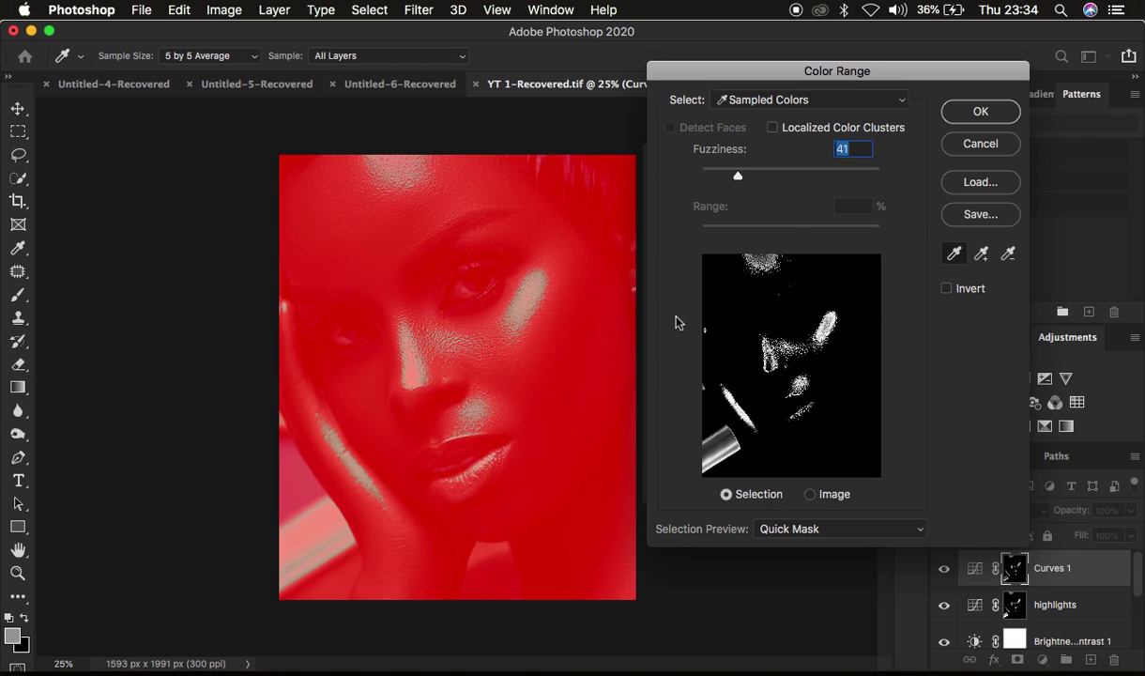
left_click(587, 358)
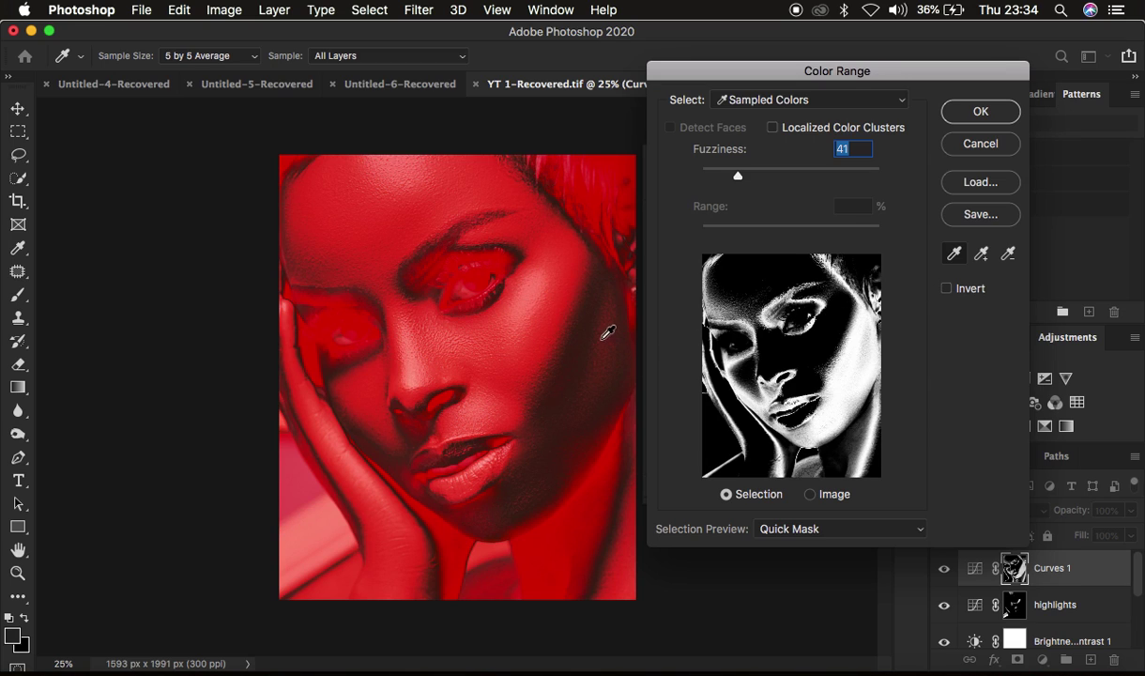
left_click(593, 319)
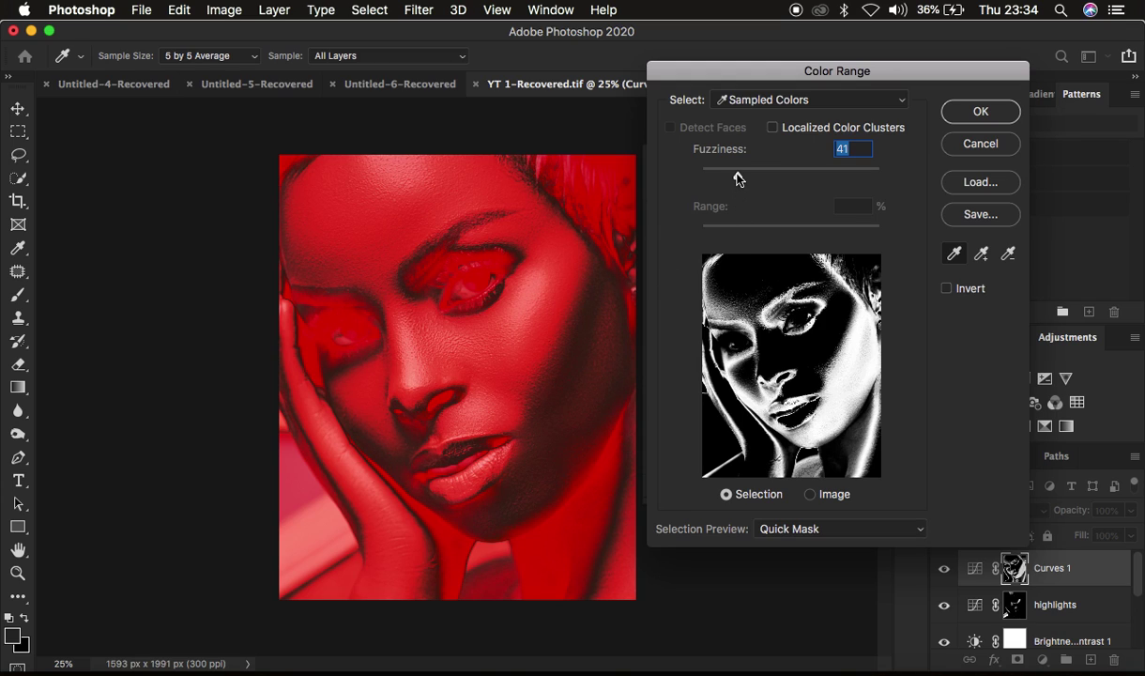
mouse_move(739, 180)
left_mouse_down()
mouse_move(759, 180)
mouse_move(730, 180)
left_mouse_up()
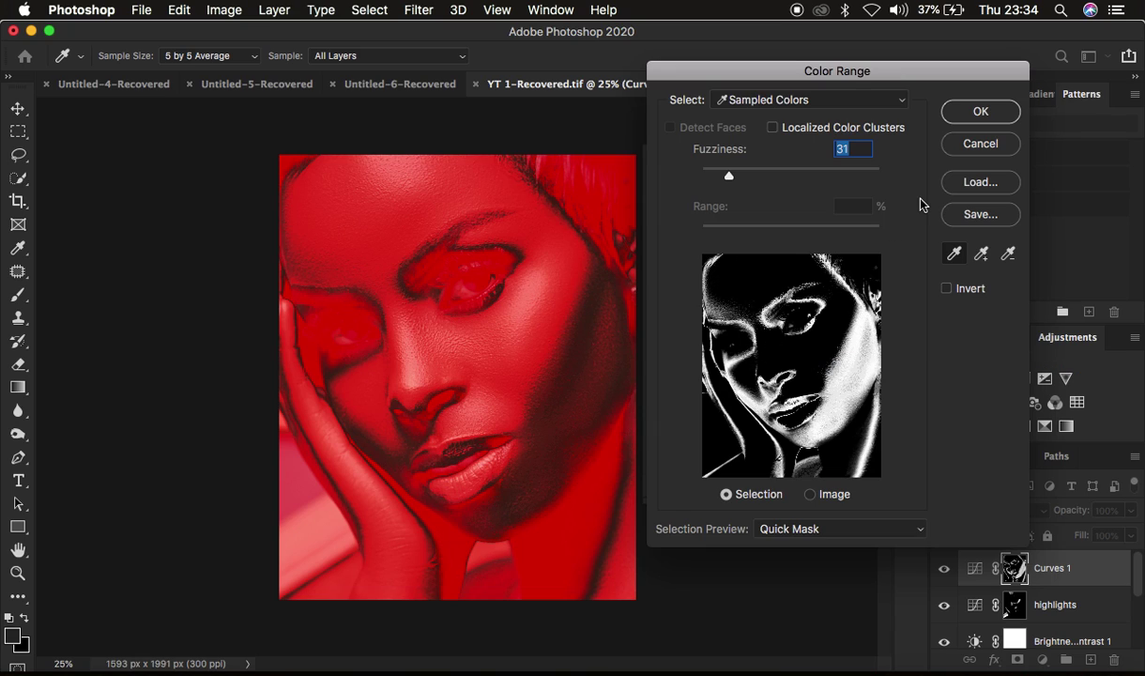
left_click(974, 113)
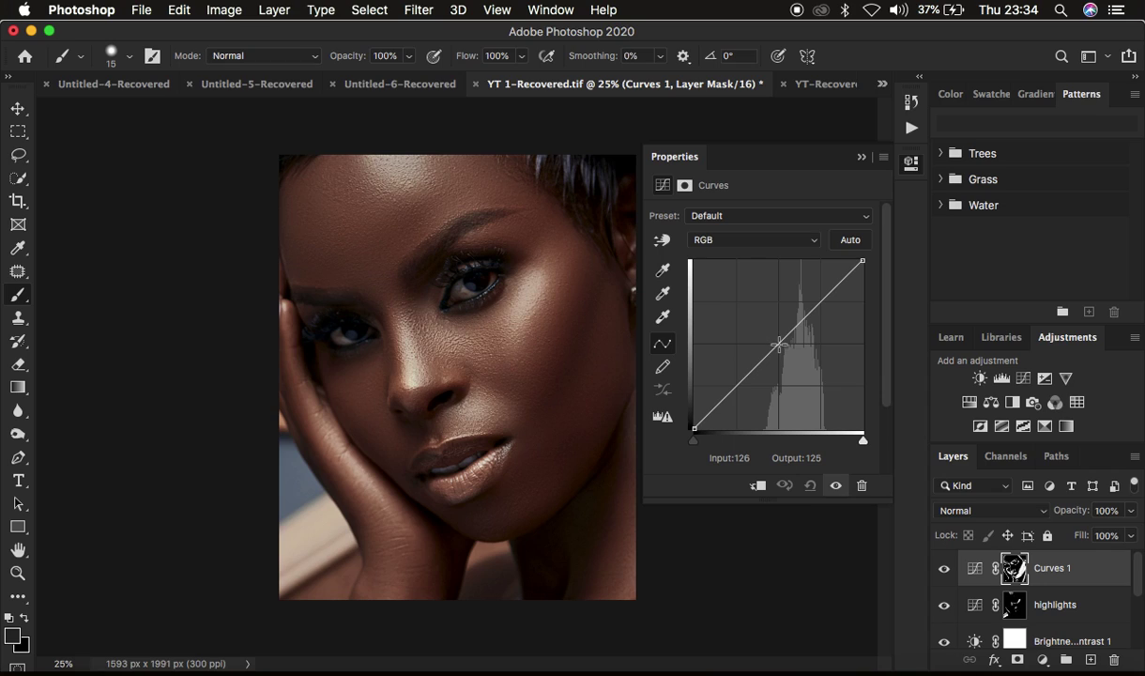
- Dip the Curves 1 midpoint to Output 123 at Input 129 and collapse Properties
left_click_drag(779, 346, 781, 350)
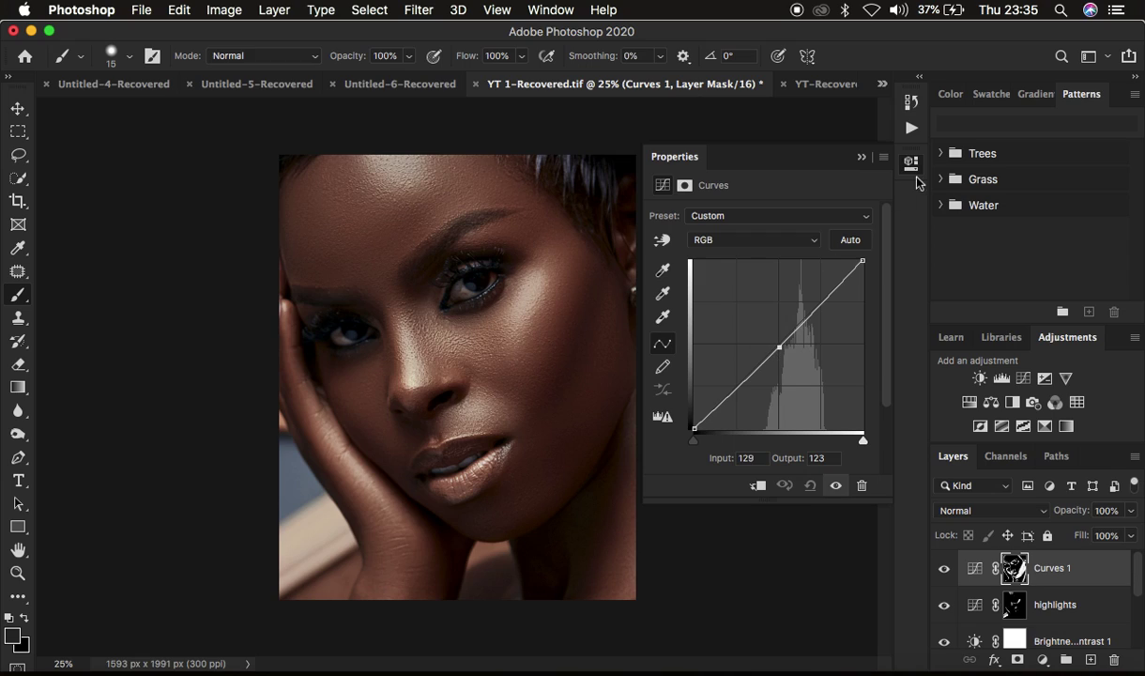
left_click(862, 159)
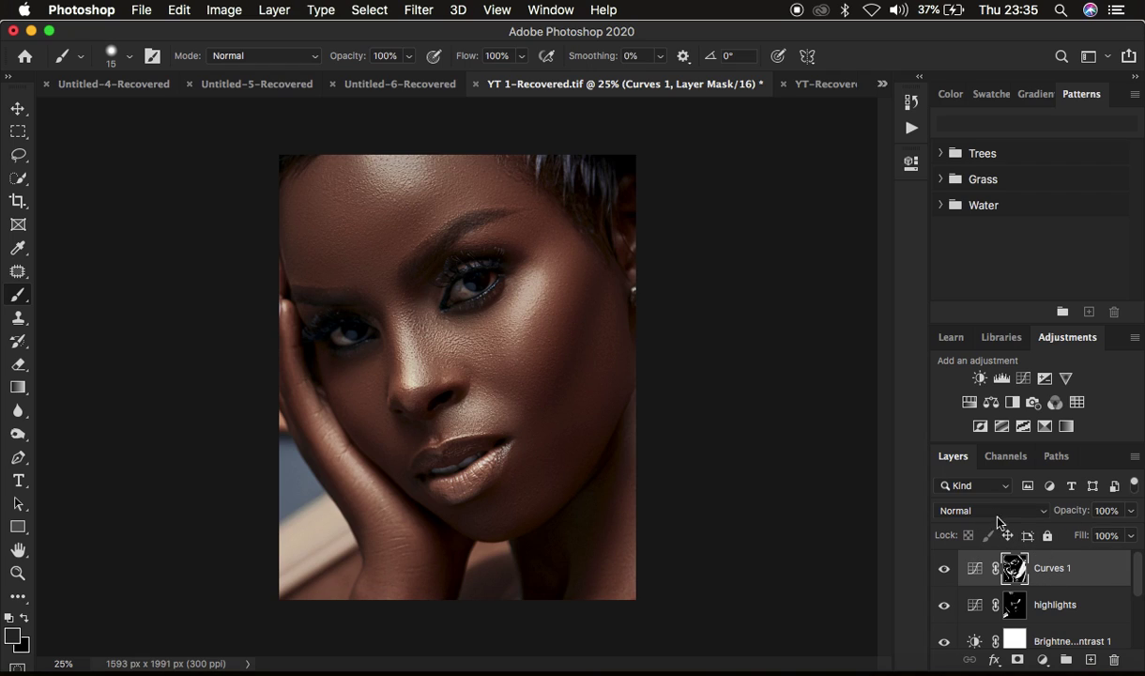
- Rename Curves 1 to 'shadows' and group it with the highlights layer as Group 2
double_click(1044, 569)
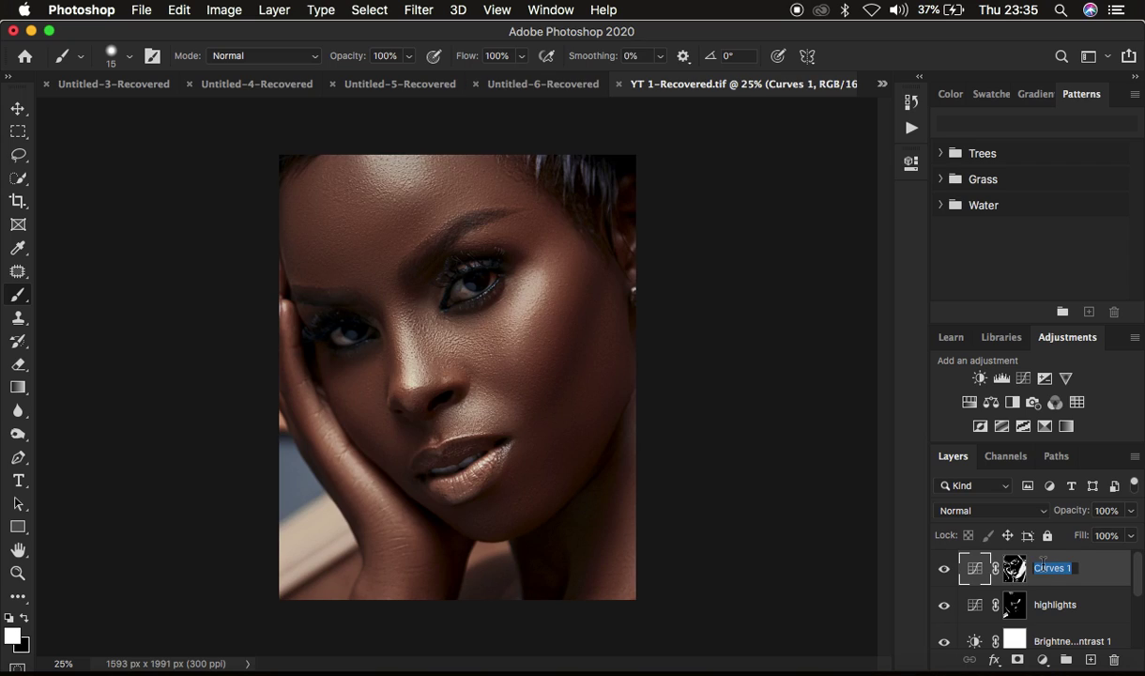
type("shadows")
key("Return")
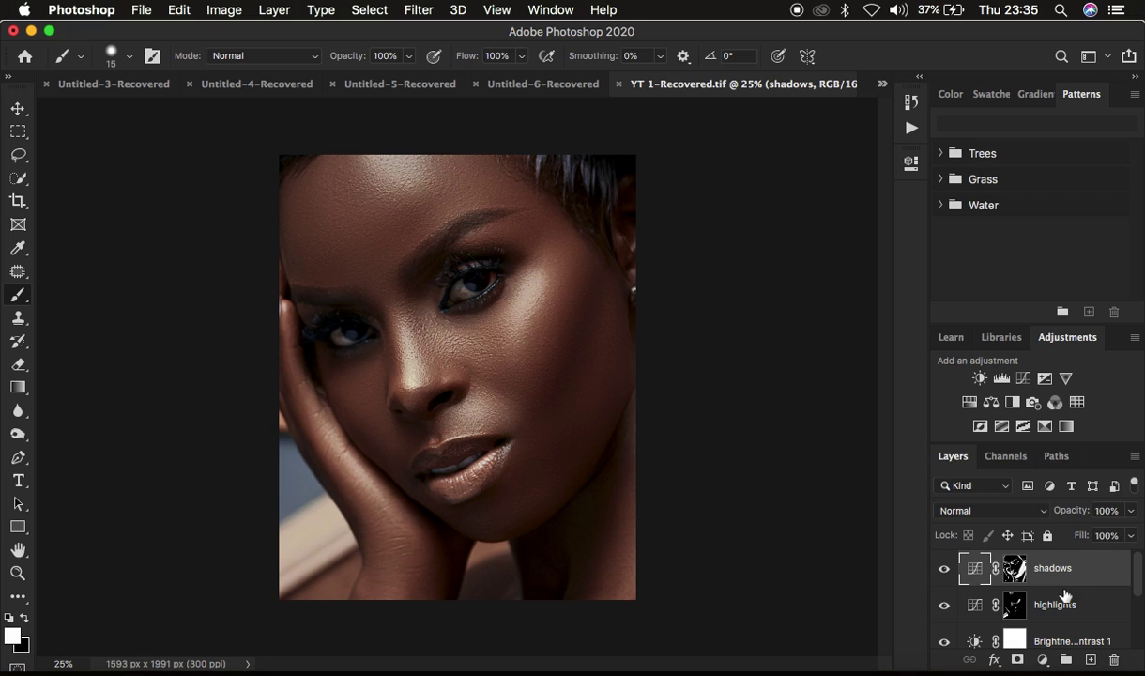
left_click(1091, 601, "shift")
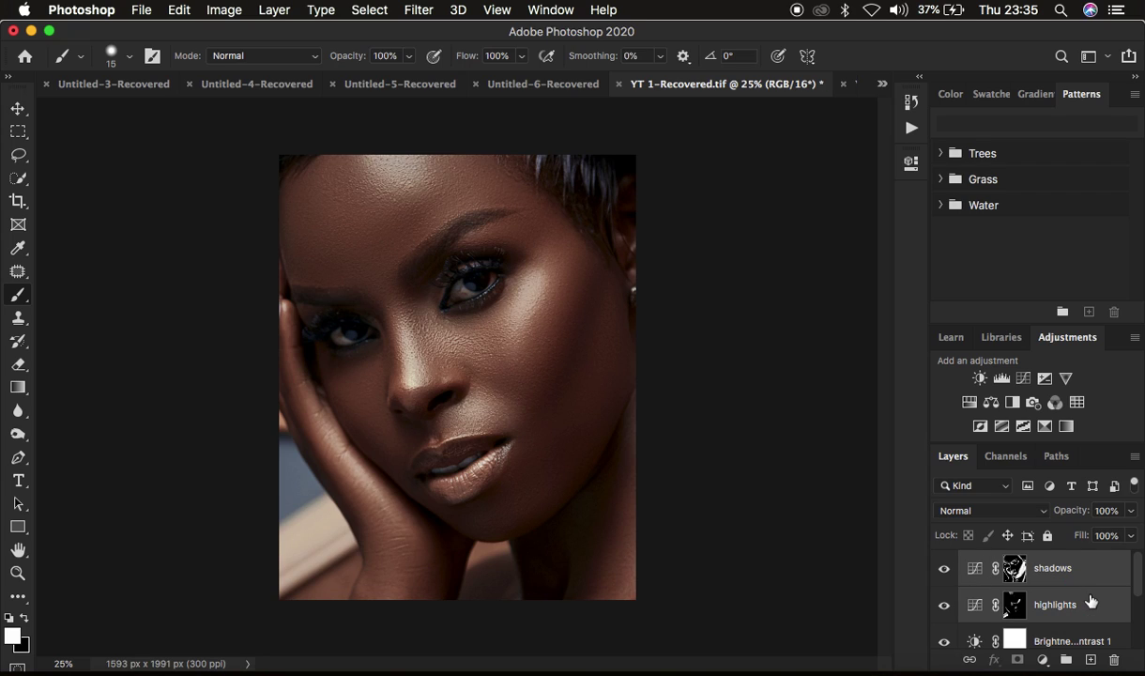
key("super+g")
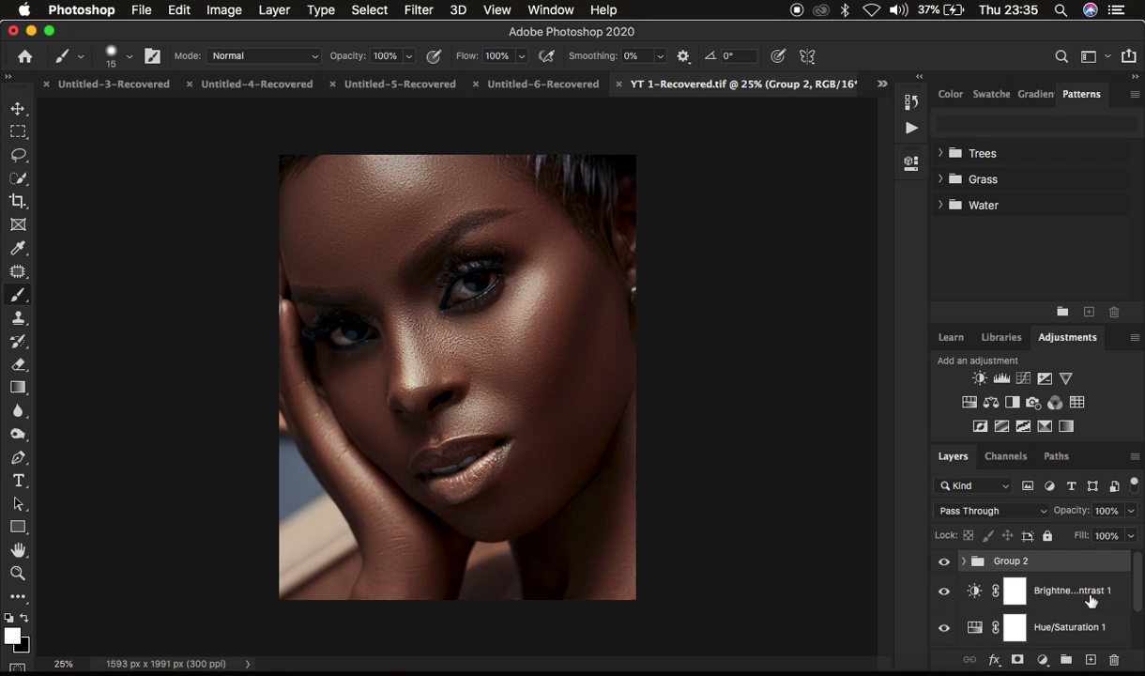
- Toggle Group 2's visibility to compare before and after, then give it a black hide-all mask
left_click(944, 562)
left_click(945, 562)
left_click(944, 562)
left_click(945, 561)
left_click(946, 563)
left_click(945, 563)
left_click(944, 561)
left_click(945, 561)
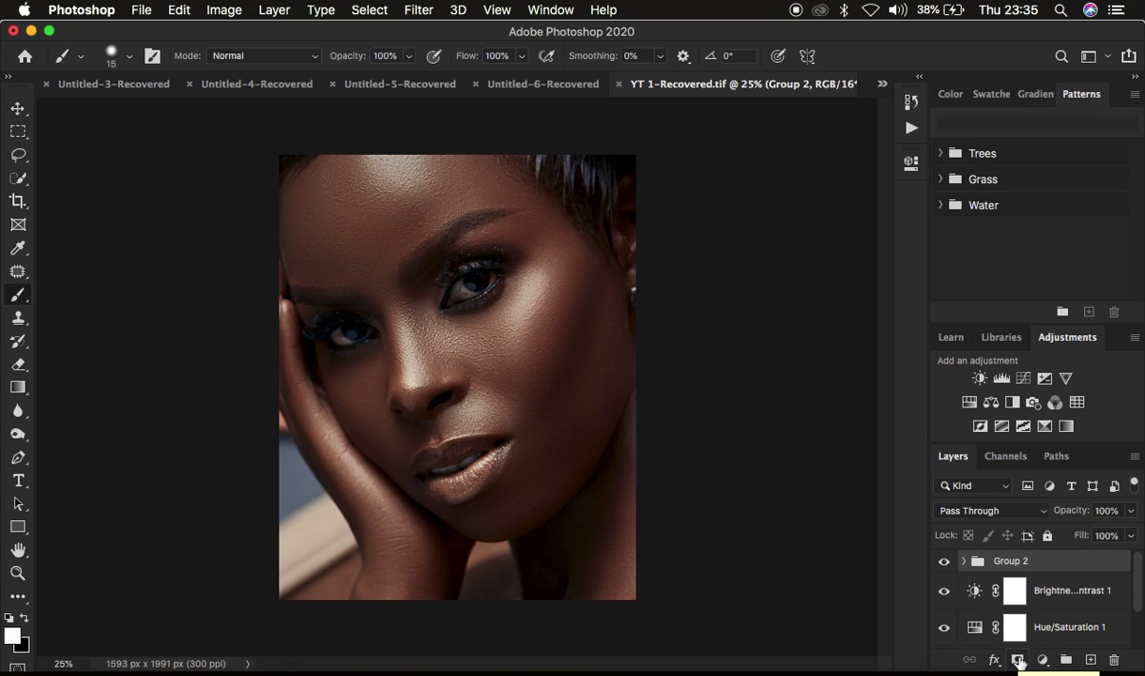
left_click(1018, 661, "alt")
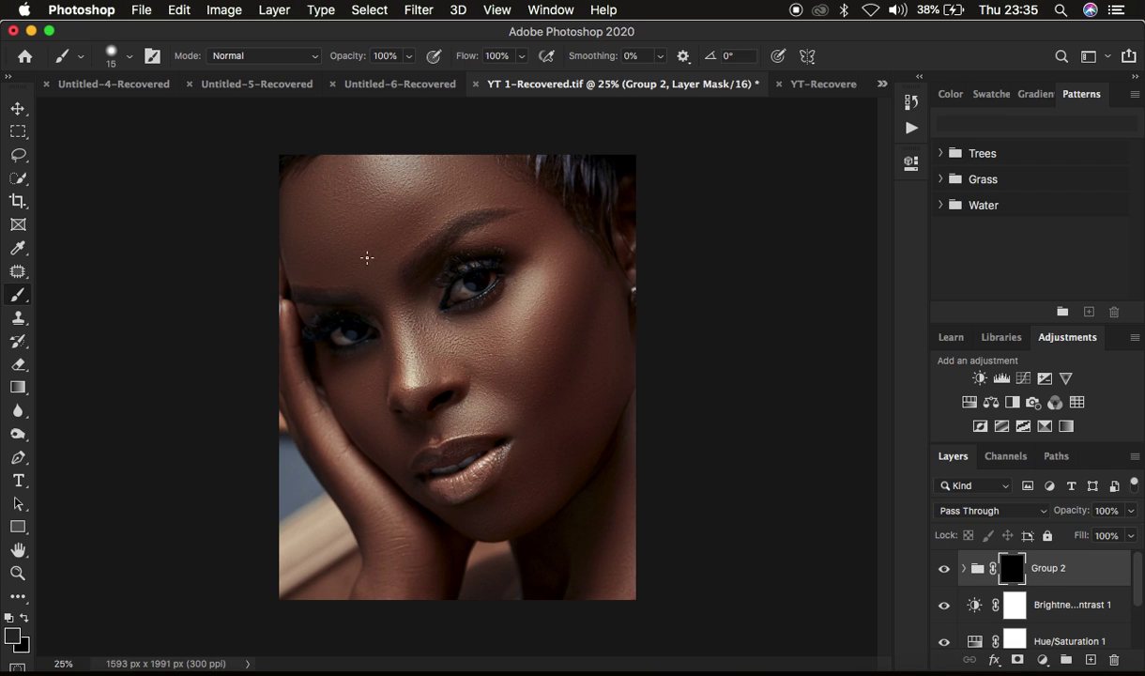
- Switch to the Brush tool, check its size and hardness, and make white the foreground colour
right_click(19, 298)
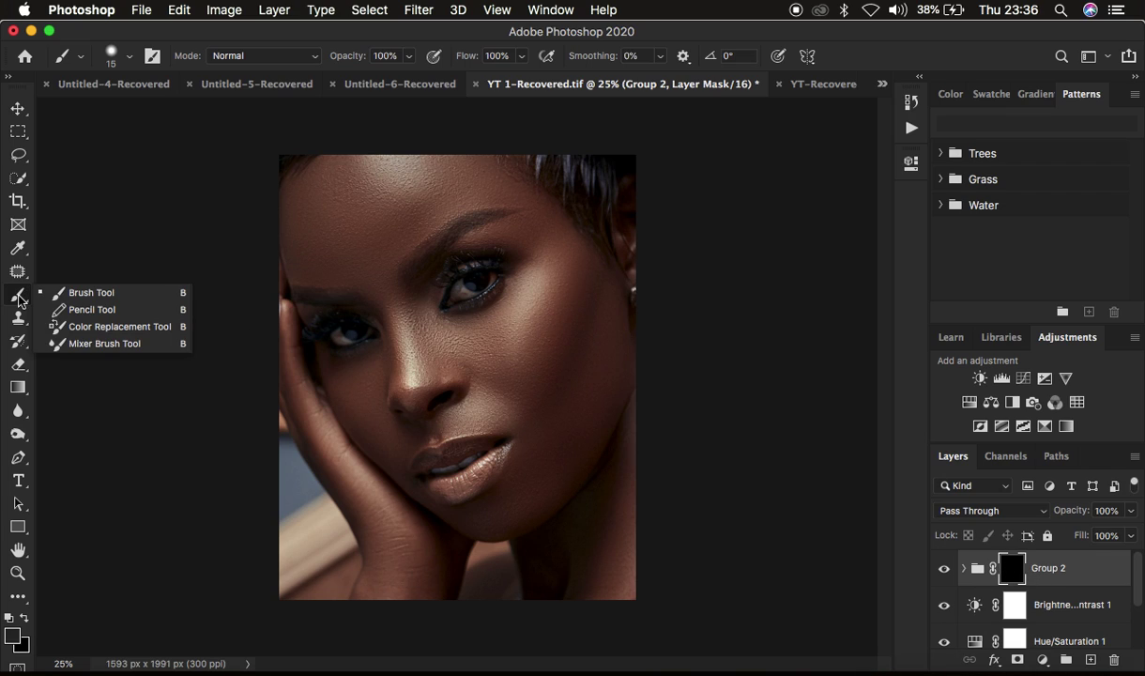
left_click(86, 295)
left_click(131, 58)
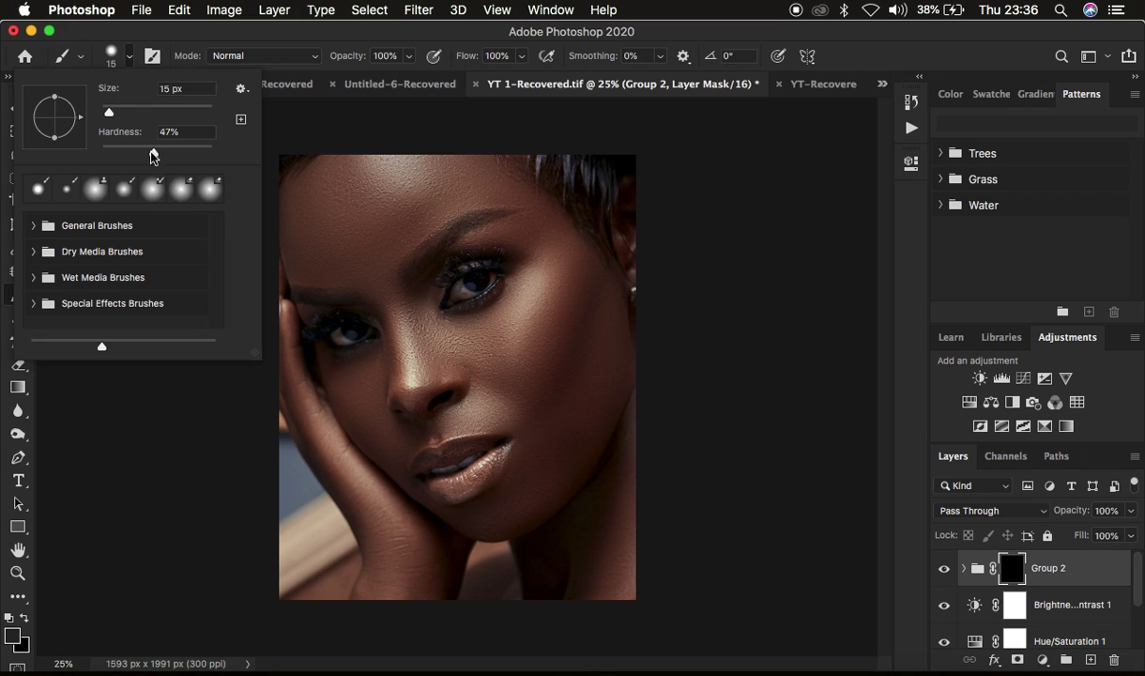
left_click(128, 58)
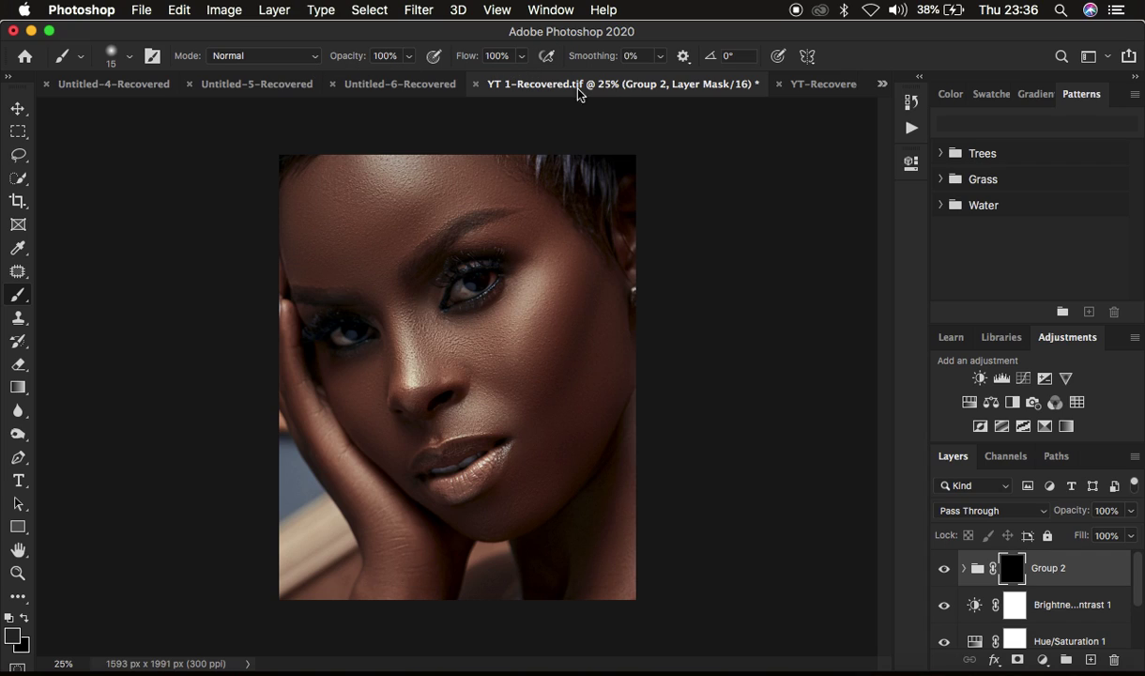
key("x")
- Enlarge the brush to 500 px and paint white over the face on Group 2's mask
key("bracketright")
key("bracketright")
key("bracketright")
key("bracketright")
key("bracketright")
key("bracketright")
key("bracketright")
key("bracketright")
key("bracketright")
key("bracketright")
key("bracketright")
key("bracketright")
key("bracketright")
key("bracketright")
key("bracketright")
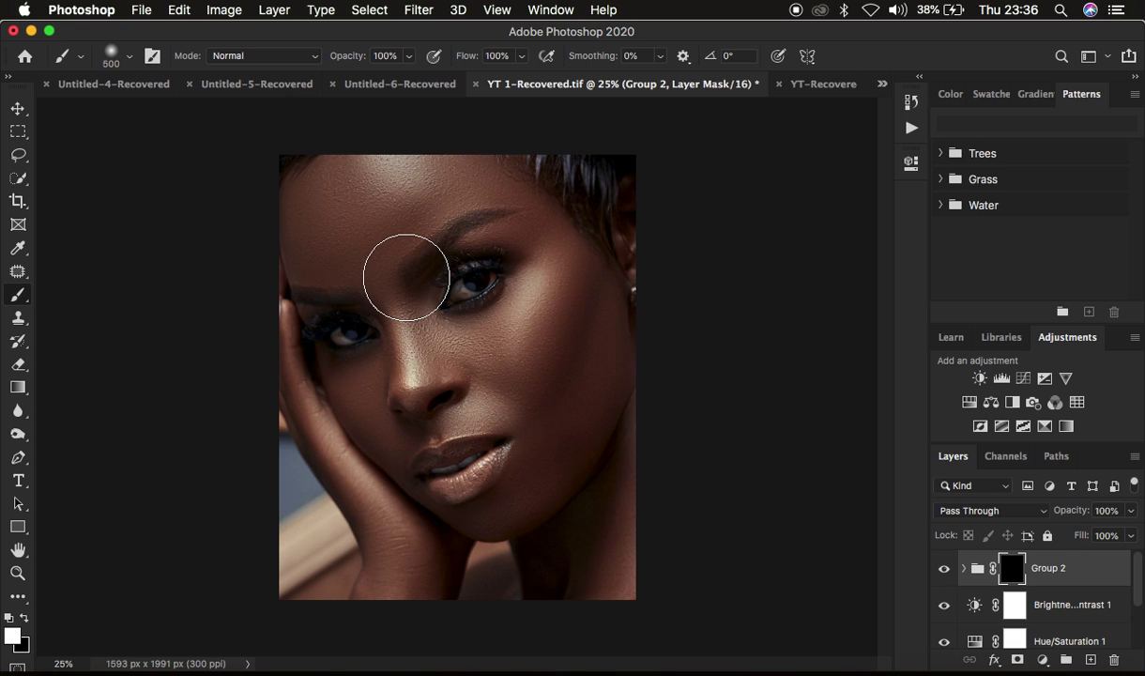
mouse_move(397, 269)
left_mouse_down()
mouse_move(336, 226)
mouse_move(341, 245)
mouse_move(332, 237)
mouse_move(363, 208)
mouse_move(419, 249)
mouse_move(474, 249)
mouse_move(461, 335)
mouse_move(405, 243)
mouse_move(497, 398)
mouse_move(538, 377)
mouse_move(547, 340)
mouse_move(457, 208)
mouse_move(546, 289)
mouse_move(547, 409)
mouse_move(488, 313)
mouse_move(449, 395)
mouse_move(417, 363)
mouse_move(462, 390)
mouse_move(418, 394)
mouse_move(392, 364)
mouse_move(401, 409)
mouse_move(364, 356)
mouse_move(457, 458)
mouse_move(354, 406)
mouse_move(400, 518)
mouse_move(360, 423)
mouse_move(396, 472)
mouse_move(411, 533)
mouse_move(330, 369)
mouse_move(318, 242)
mouse_move(336, 197)
mouse_move(477, 287)
mouse_move(452, 436)
mouse_move(371, 415)
mouse_move(397, 382)
mouse_move(415, 407)
mouse_move(510, 439)
mouse_move(474, 470)
mouse_move(618, 543)
mouse_move(620, 408)
mouse_move(607, 567)
mouse_move(564, 542)
mouse_move(517, 453)
mouse_move(406, 447)
mouse_move(537, 356)
mouse_move(483, 223)
mouse_move(540, 296)
mouse_move(467, 218)
mouse_move(497, 212)
mouse_move(488, 190)
mouse_move(391, 178)
mouse_move(331, 224)
mouse_move(297, 217)
mouse_move(341, 318)
mouse_move(434, 427)
mouse_move(425, 584)
mouse_move(530, 435)
mouse_move(614, 554)
mouse_move(466, 236)
mouse_move(410, 274)
mouse_move(312, 218)
mouse_move(494, 204)
mouse_move(562, 282)
left_mouse_up()
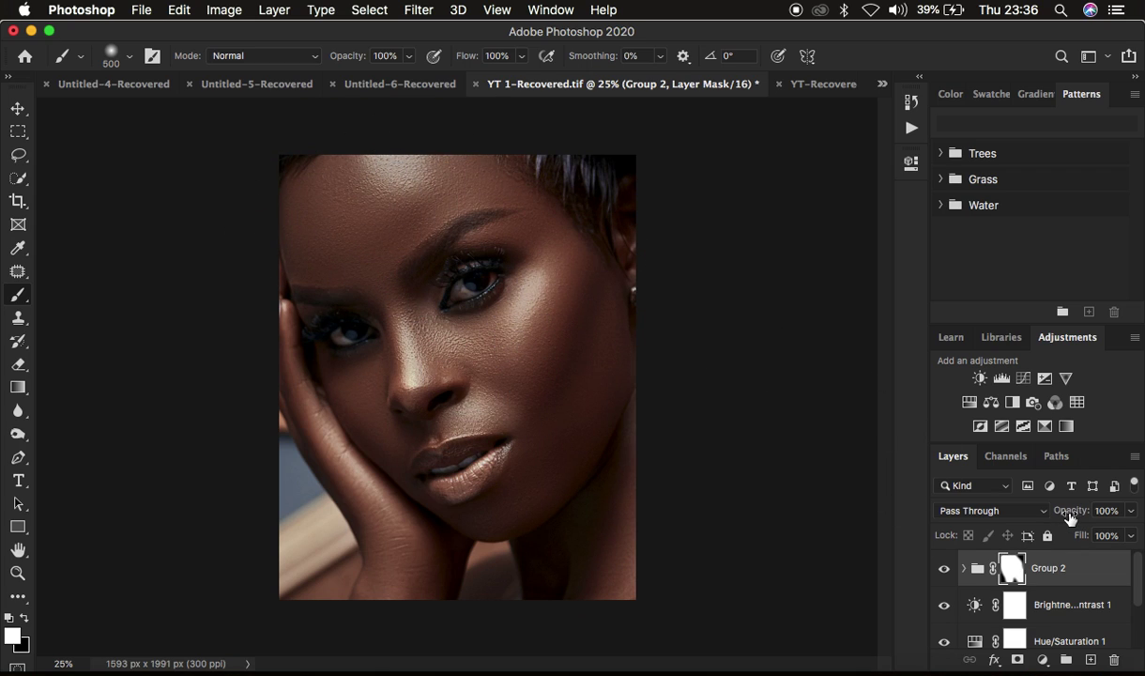
left_click(945, 569)
left_click(944, 569)
left_click(945, 569)
left_click(944, 569)
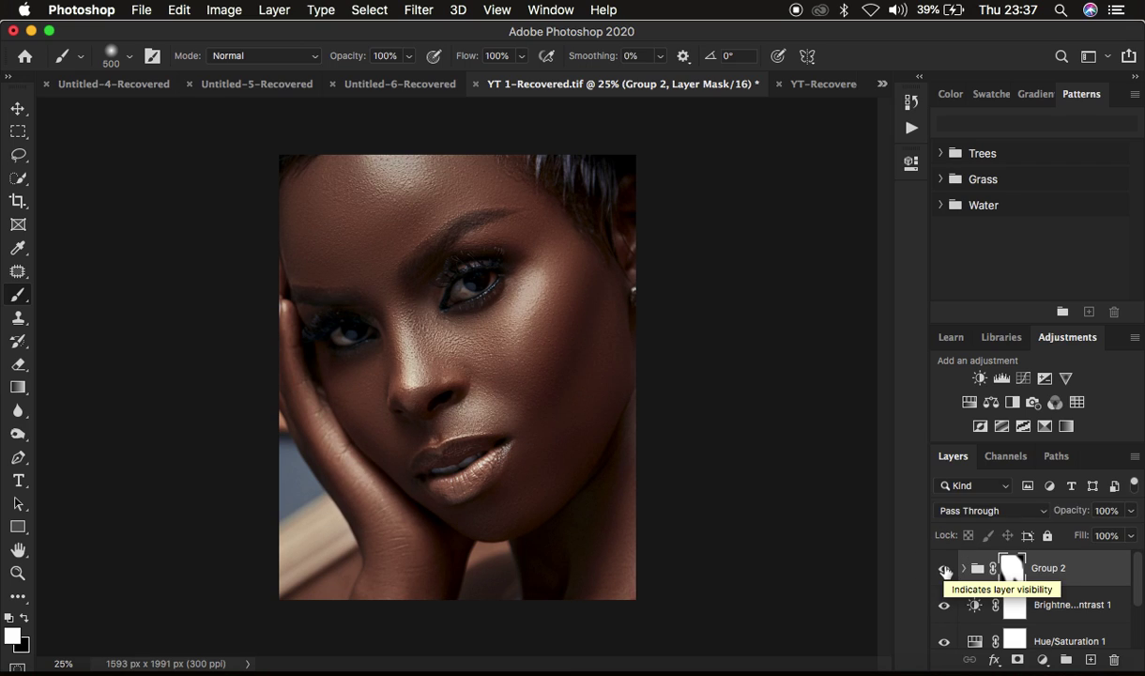